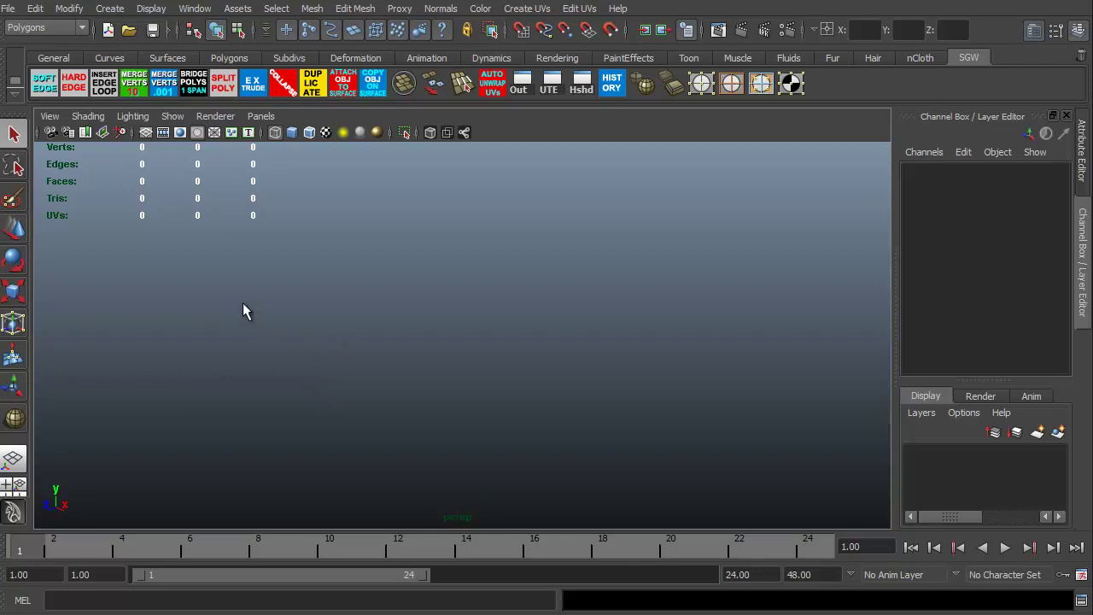
Create a polygon sphere with a radius of about 189 units in the perspective view.
left_click(229, 58)
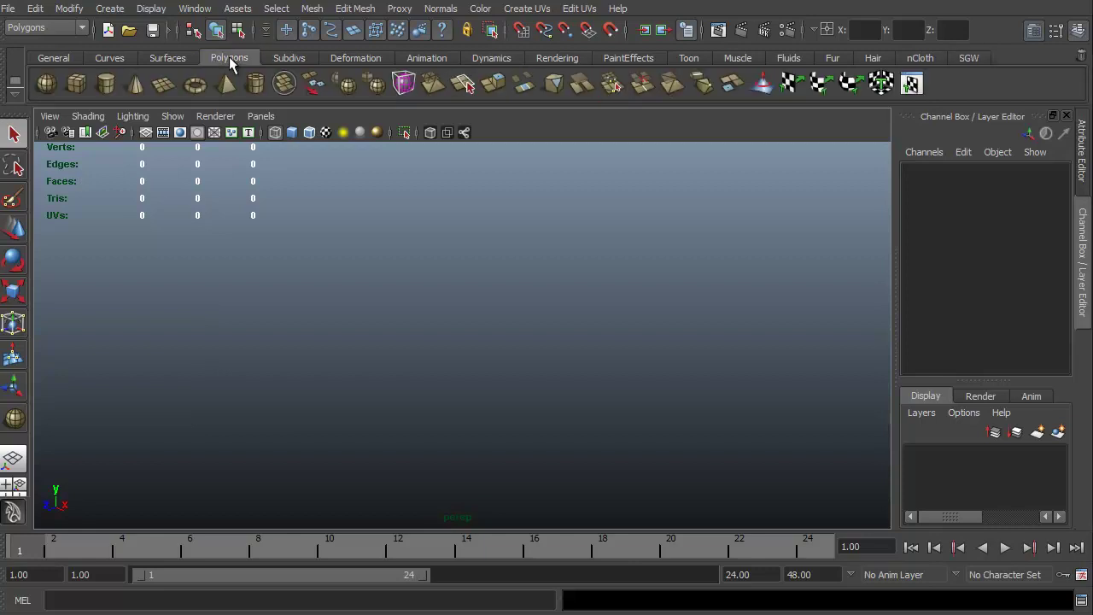
left_click(47, 84)
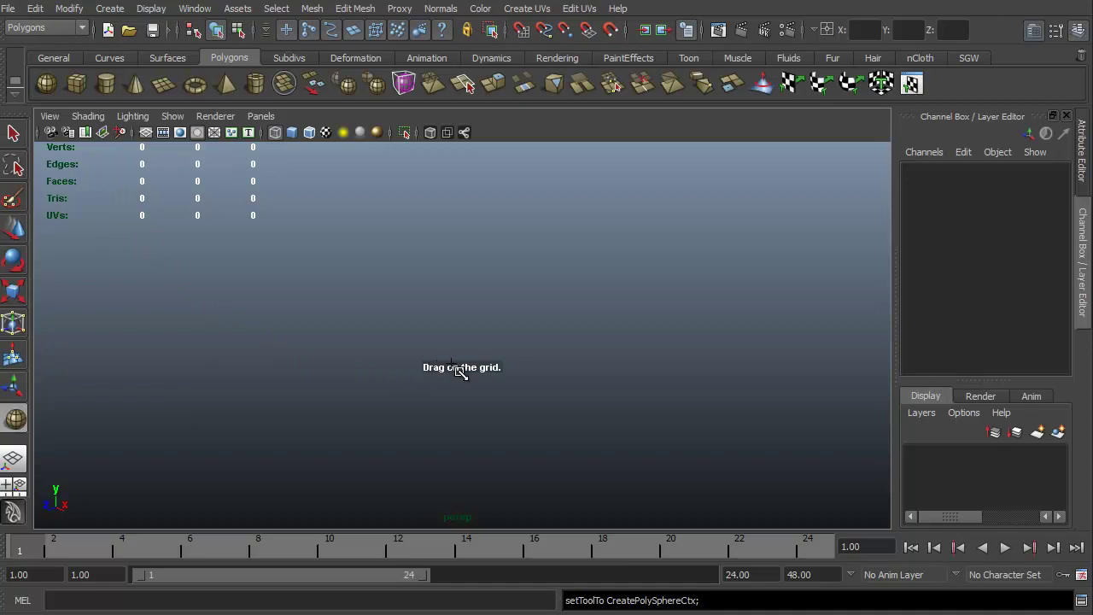
left_click_drag(451, 366, 500, 475)
left_click_drag(270, 463, 327, 414, "alt")
middle_click_drag(328, 414, 315, 400, "alt")
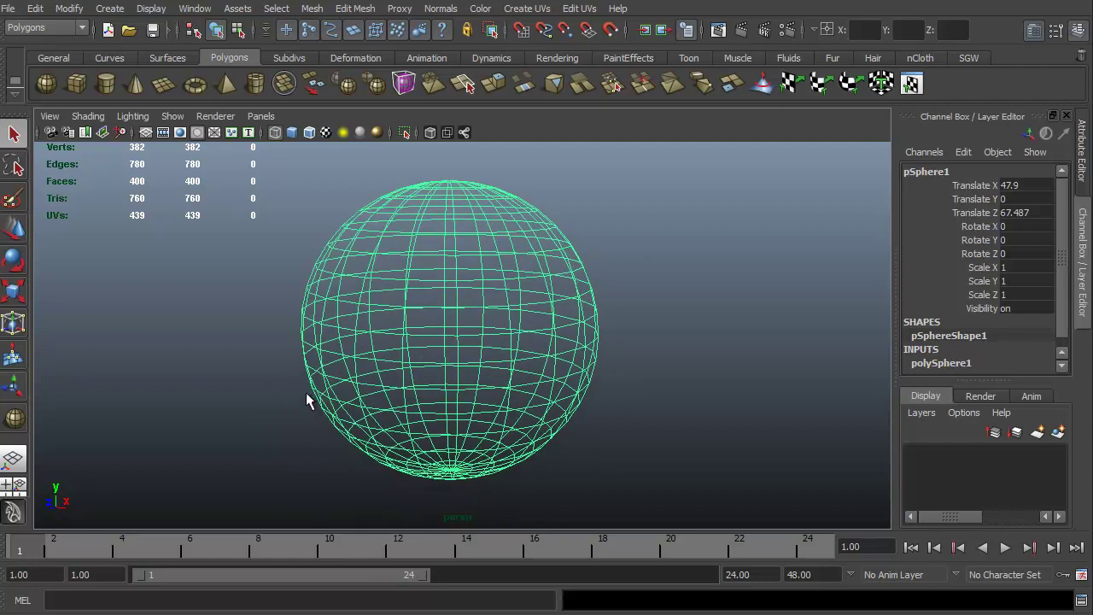
Toggle the sphere's display between wireframe and smooth shading, leaving it shaded.
key("5")
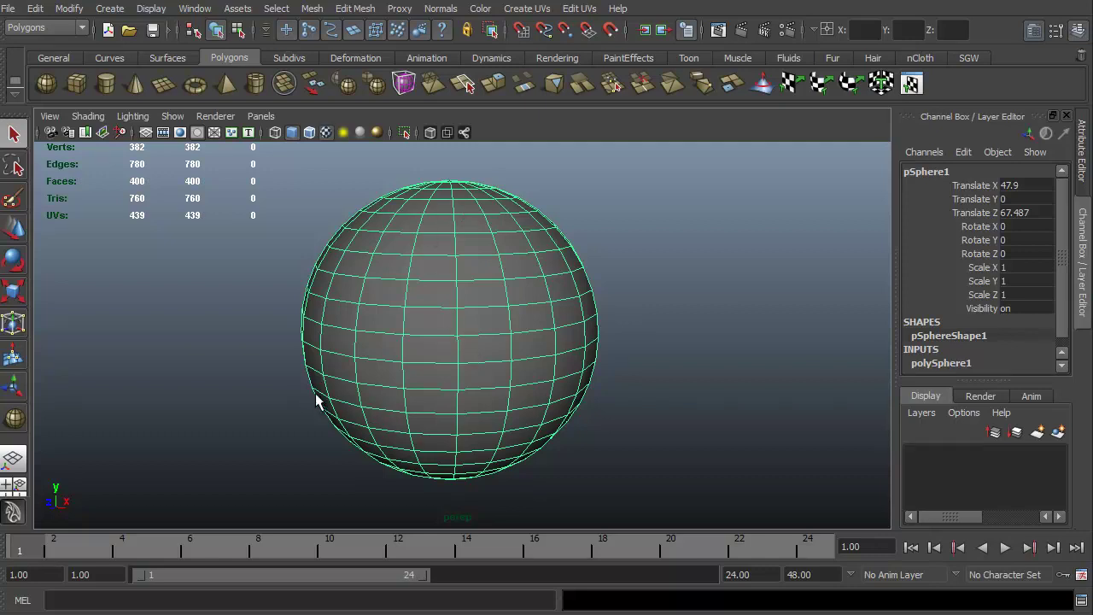
key("4")
key("5")
key("4")
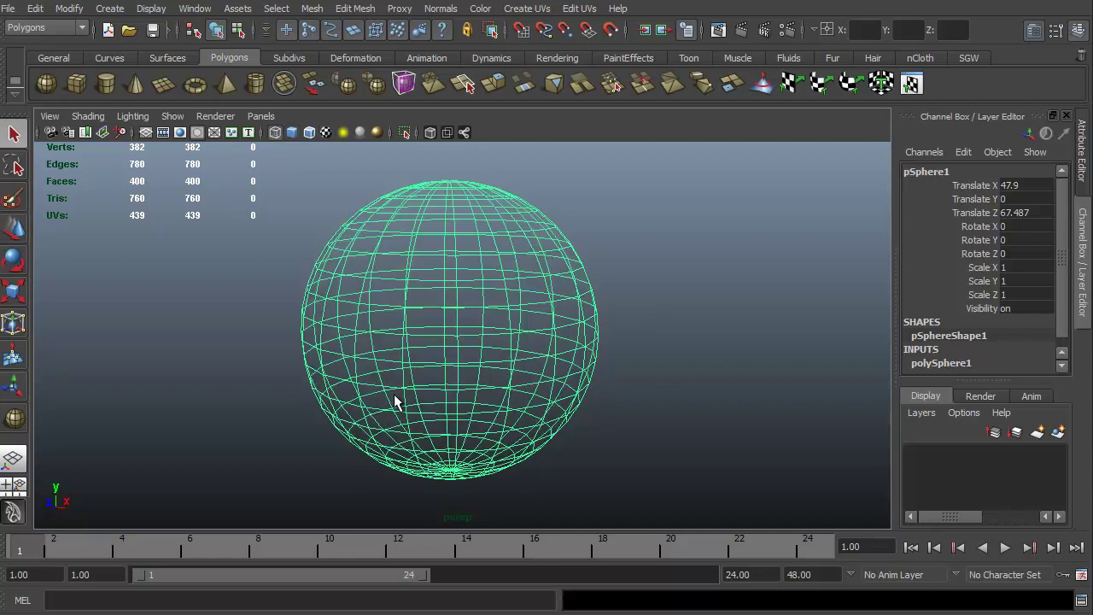
key("5")
mouse_move(305, 480)
left_mouse_down("alt")
mouse_move(310, 446)
mouse_move(198, 449)
mouse_move(217, 483)
mouse_move(317, 454)
mouse_move(288, 419)
mouse_move(371, 405)
mouse_move(399, 277)
left_mouse_up("alt")
left_click_drag(323, 402, 293, 412, "alt")
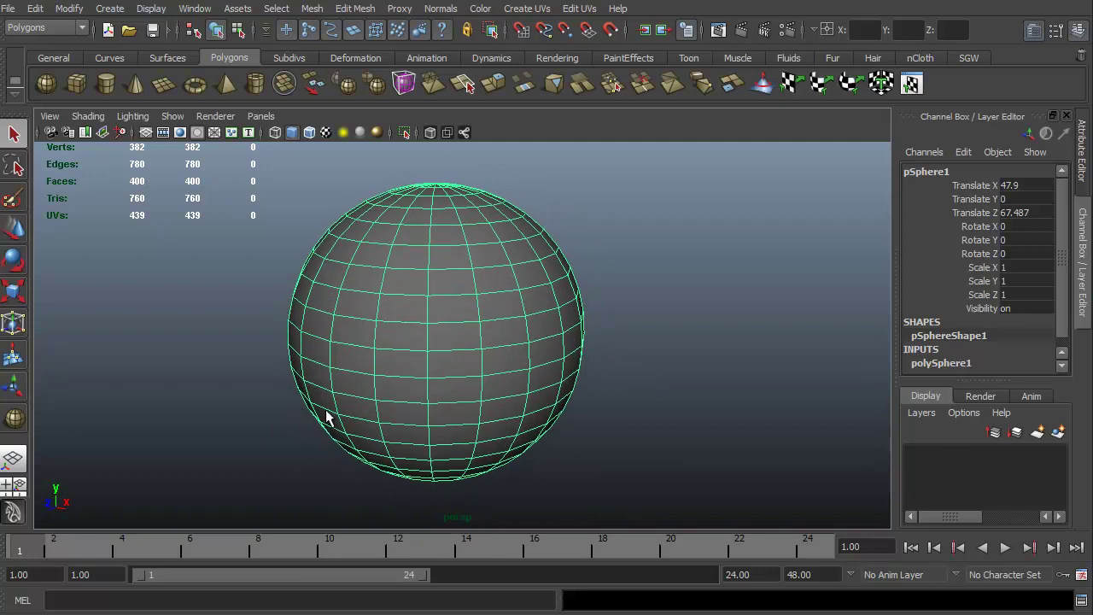
Set both the sphere's Subdivisions Axis and Subdivisions Height to 10.
left_click(1084, 158)
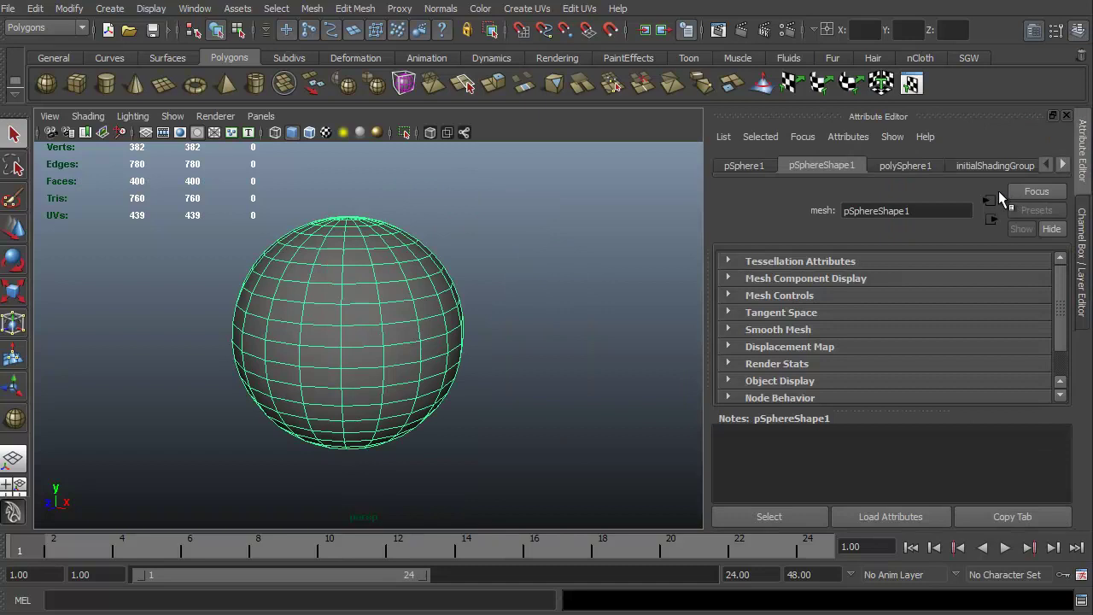
left_click(903, 165)
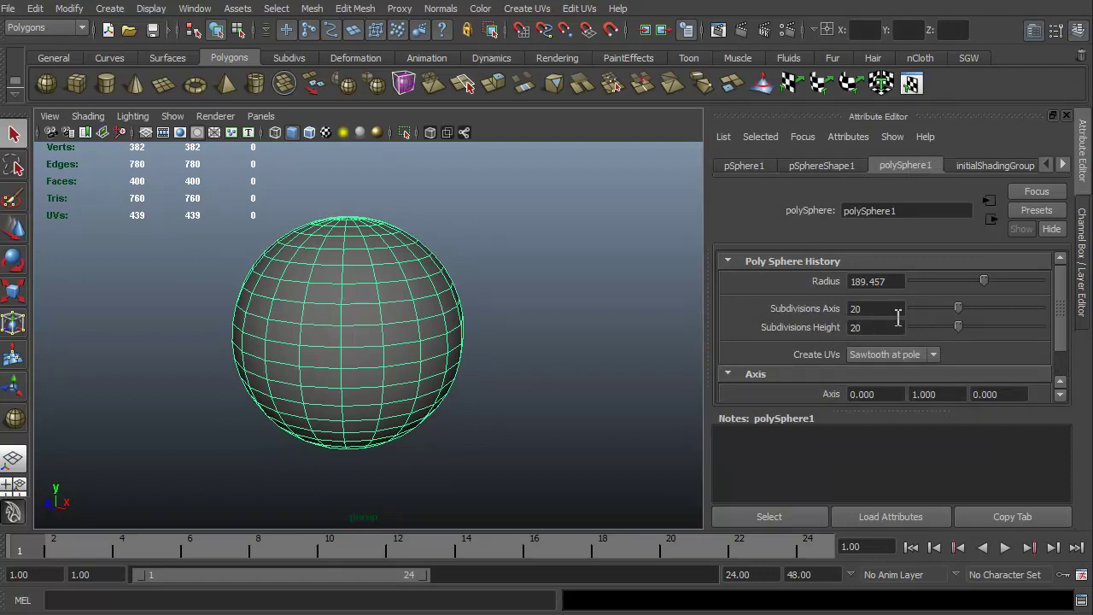
left_click_drag(880, 311, 844, 316)
type("10")
key("Return")
left_click(865, 332)
type("1")
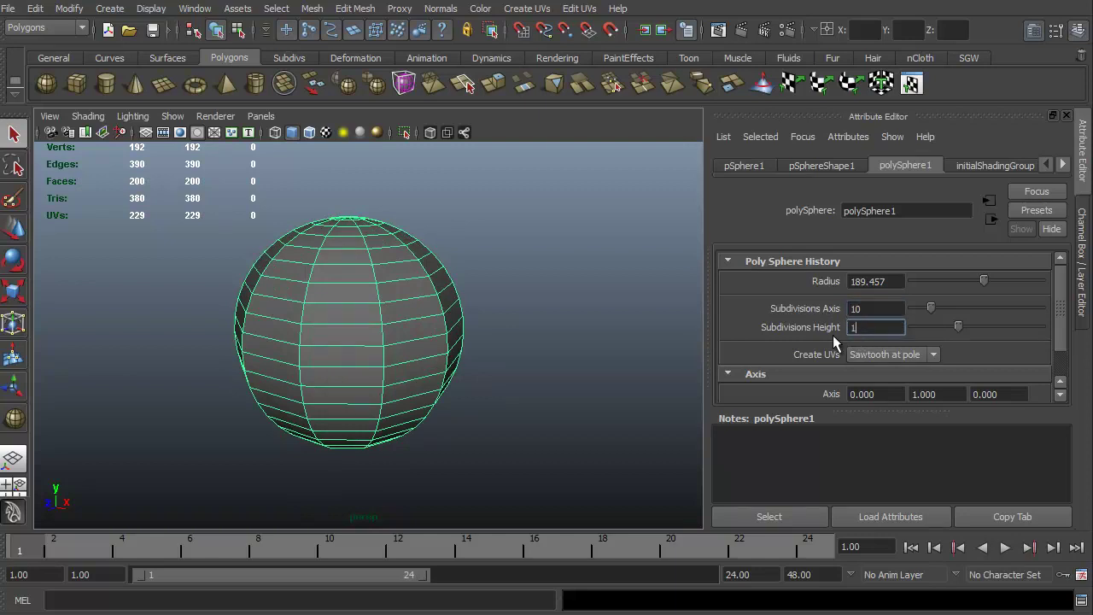
type("0")
key("Return")
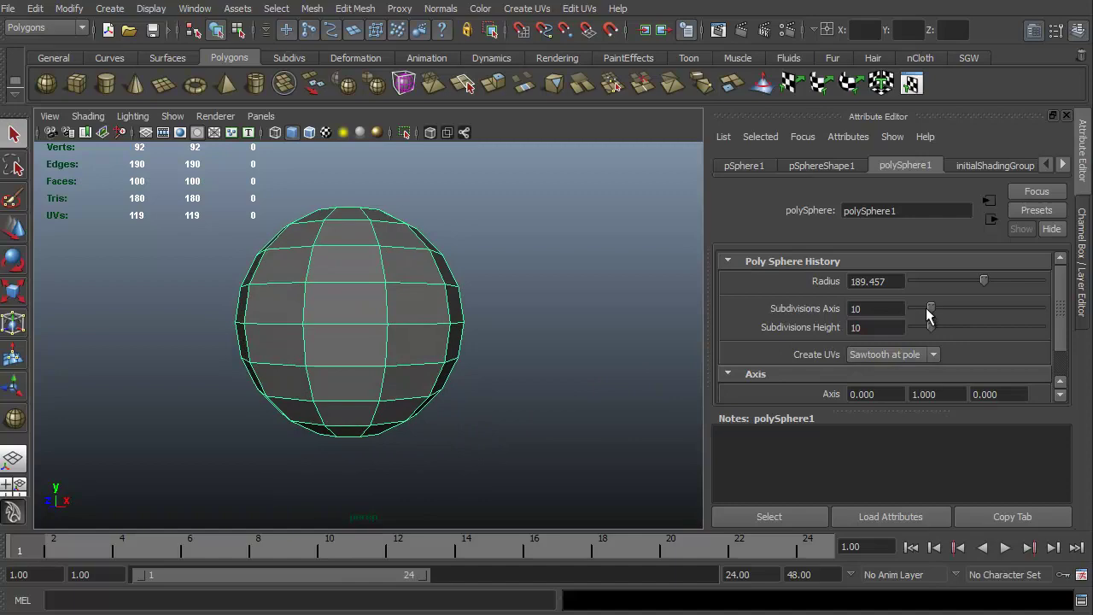
mouse_move(930, 307)
left_mouse_down()
mouse_move(1049, 310)
mouse_move(931, 310)
left_mouse_up()
left_click_drag(193, 433, 293, 444, "alt")
middle_click_drag(299, 442, 316, 433, "alt")
left_click_drag(301, 440, 271, 447, "alt")
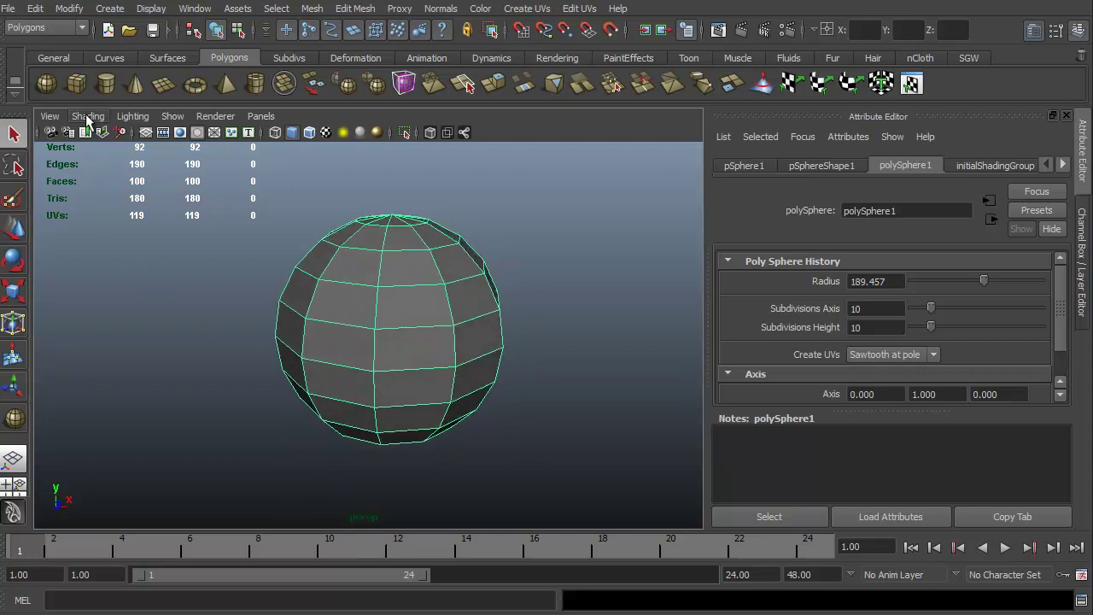
Show the grid in the perspective view.
left_click(171, 117)
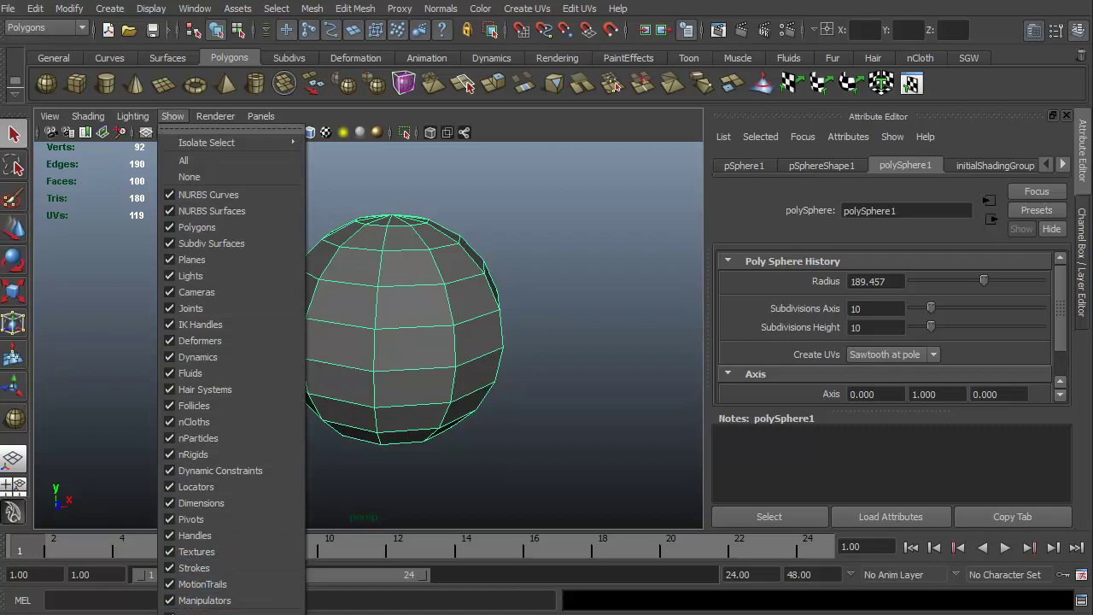
left_click(192, 614)
left_click_drag(207, 451, 214, 383, "alt")
middle_click_drag(214, 384, 244, 356, "alt")
left_click_drag(244, 357, 315, 337, "alt")
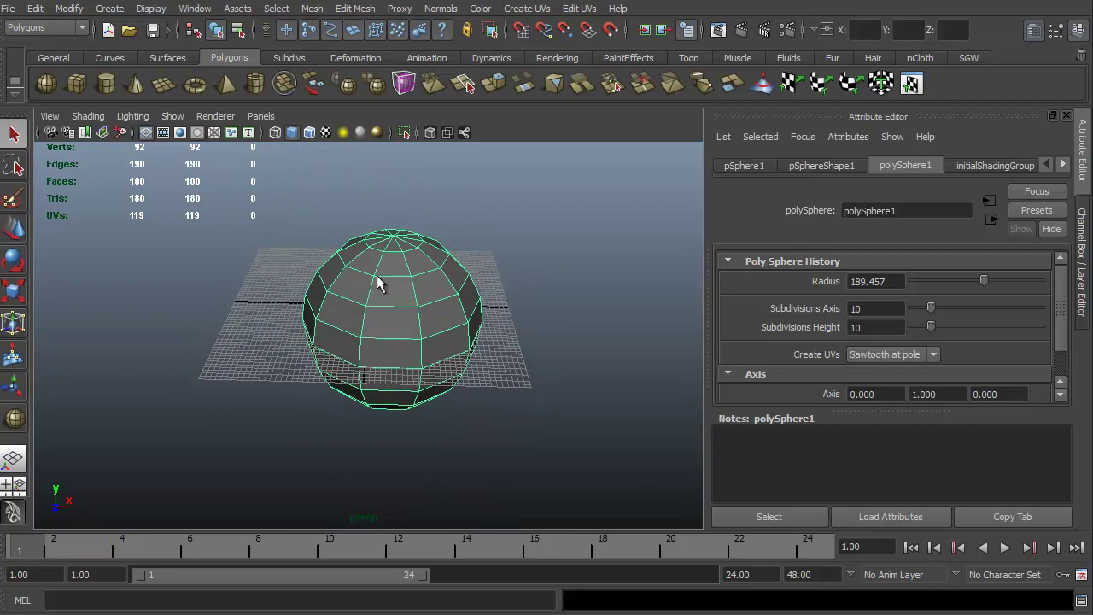
Put the sphere in vertex component mode and try selecting its vertices, first groups around the upper part and middle, then a single one.
key("F8")
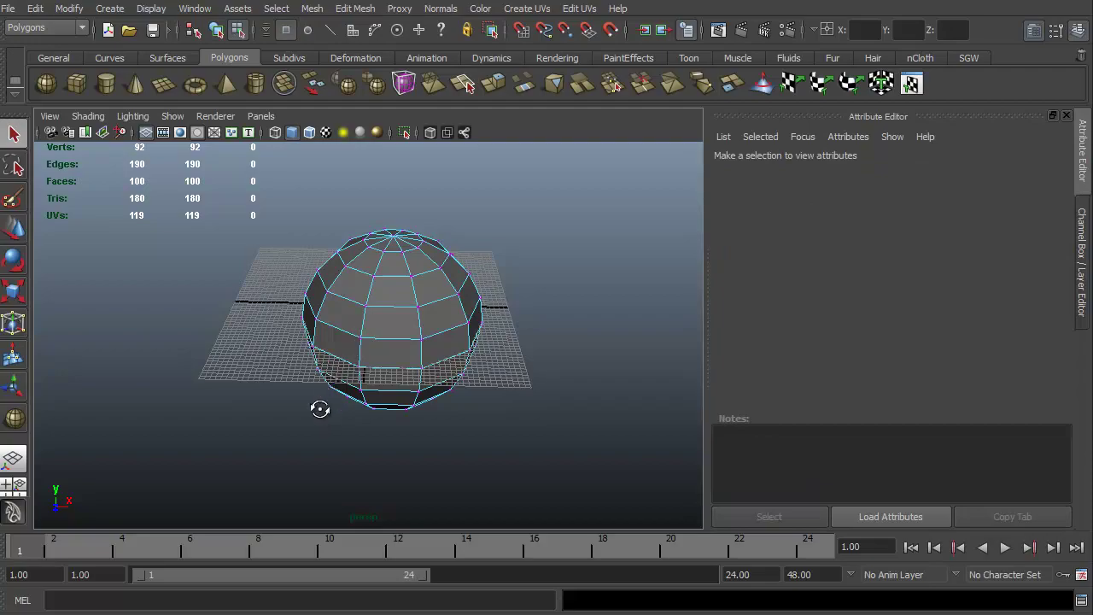
left_click_drag(320, 410, 398, 384, "alt")
right_click_drag(371, 308, 447, 391, "alt")
middle_click_drag(447, 391, 422, 367, "alt")
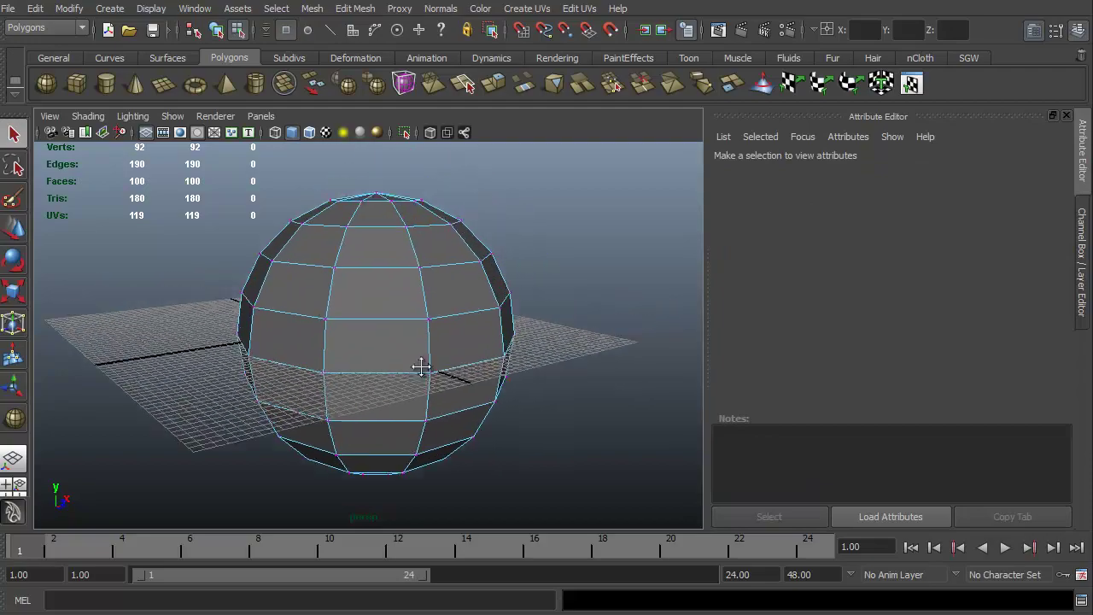
left_click_drag(421, 366, 407, 394, "alt")
left_click(967, 57)
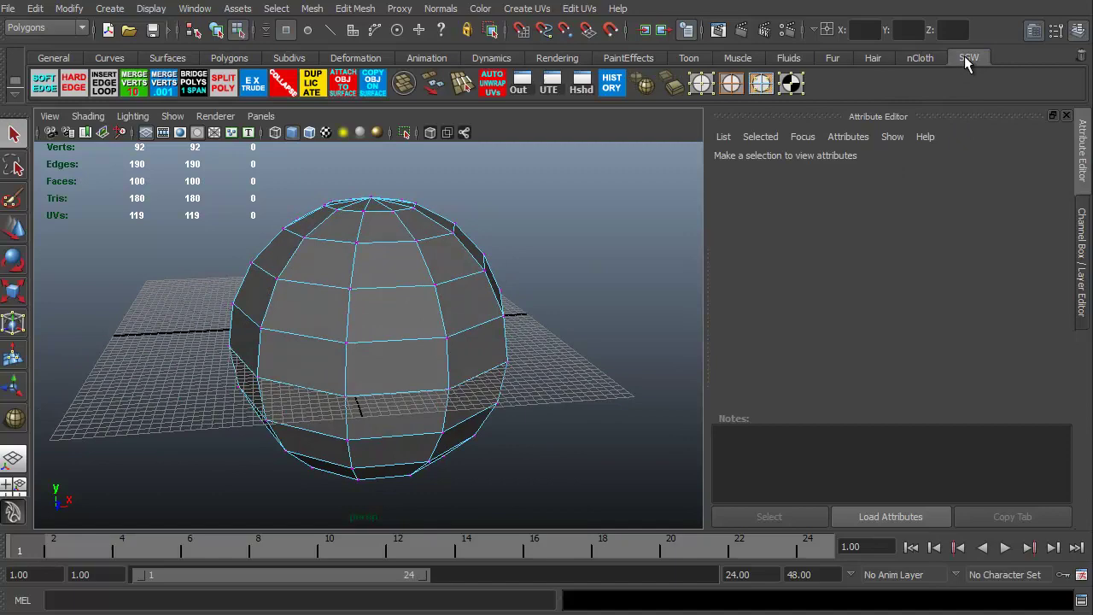
mouse_move(350, 397)
left_mouse_down("alt")
mouse_move(342, 378)
mouse_move(361, 385)
mouse_move(350, 376)
left_mouse_up("alt")
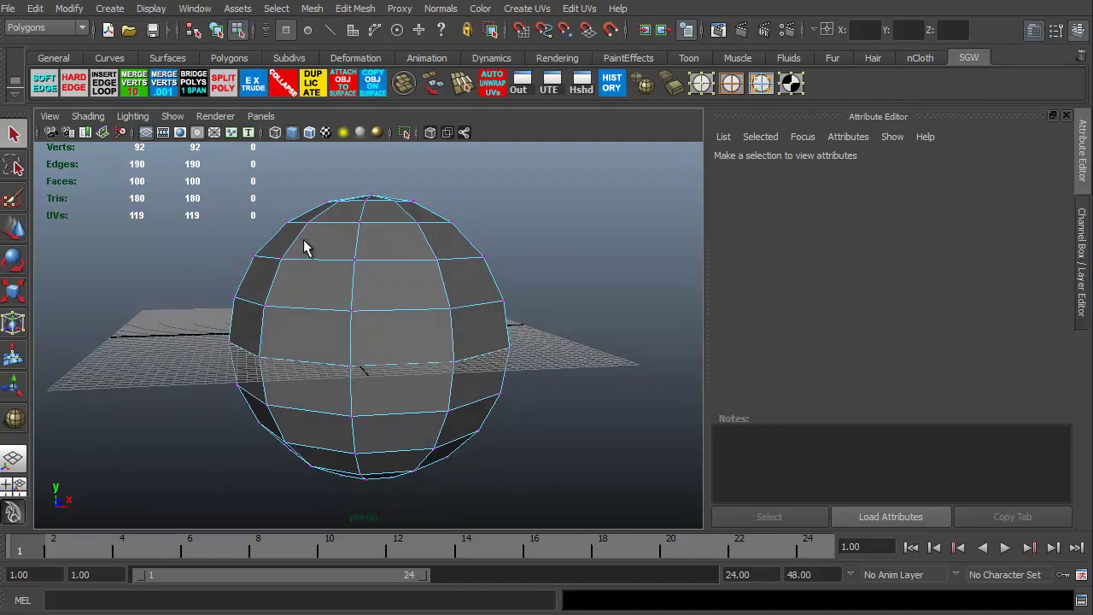
left_click(385, 227)
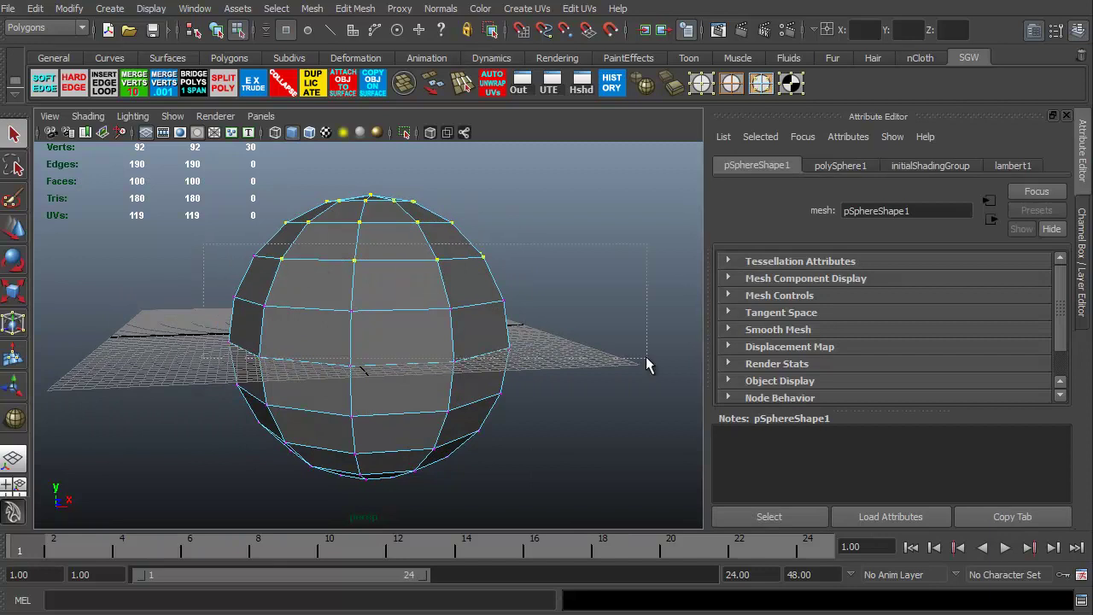
left_click_drag(147, 268, 579, 400)
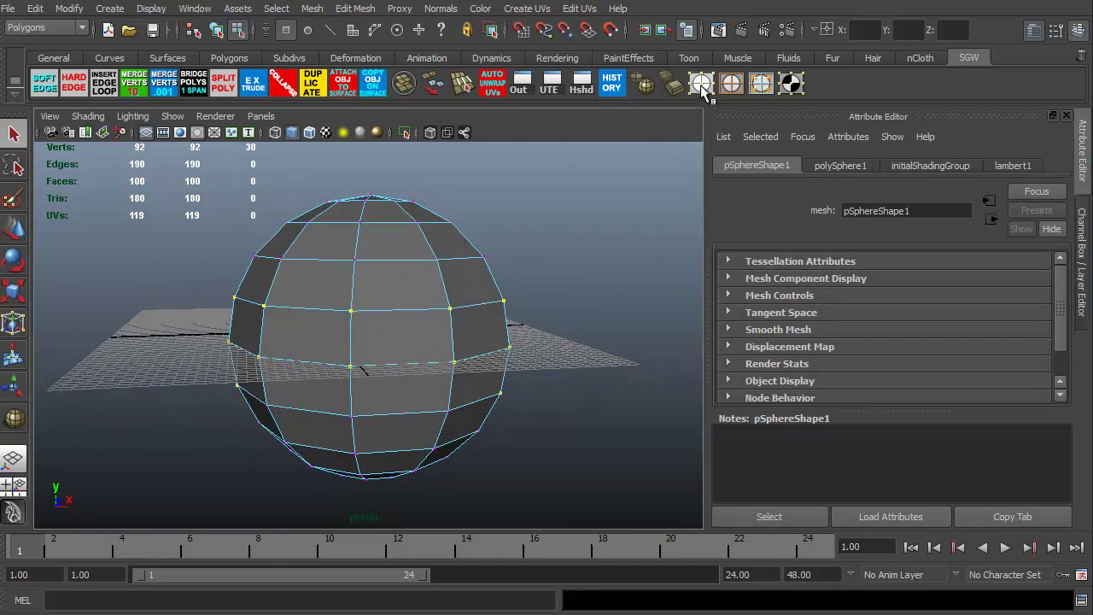
left_click(482, 258)
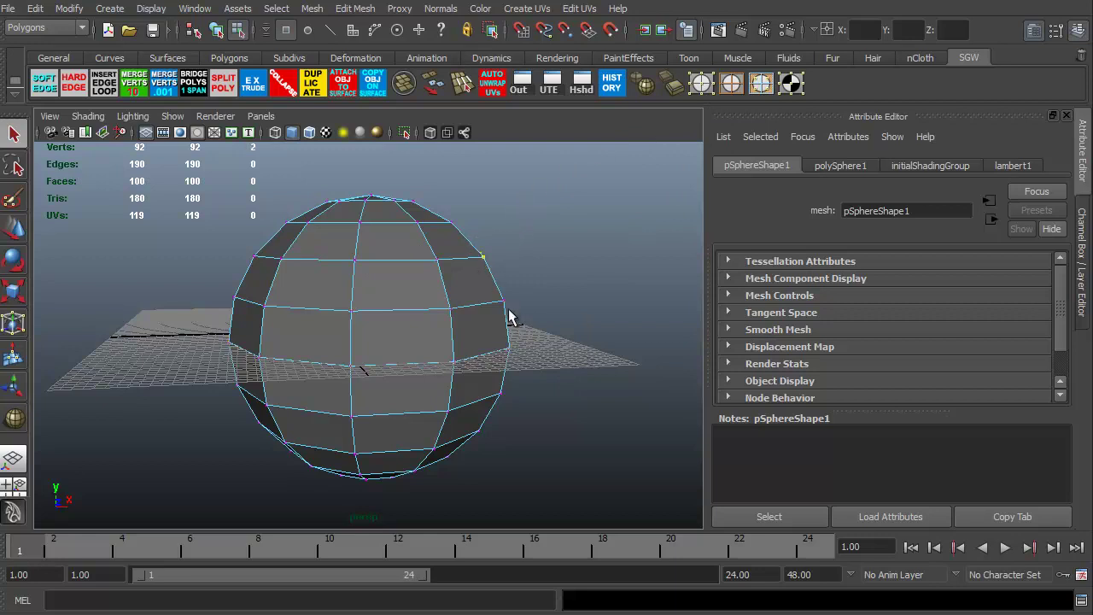
Change to edge component mode and select edges on the upper part of the sphere.
left_click(727, 88)
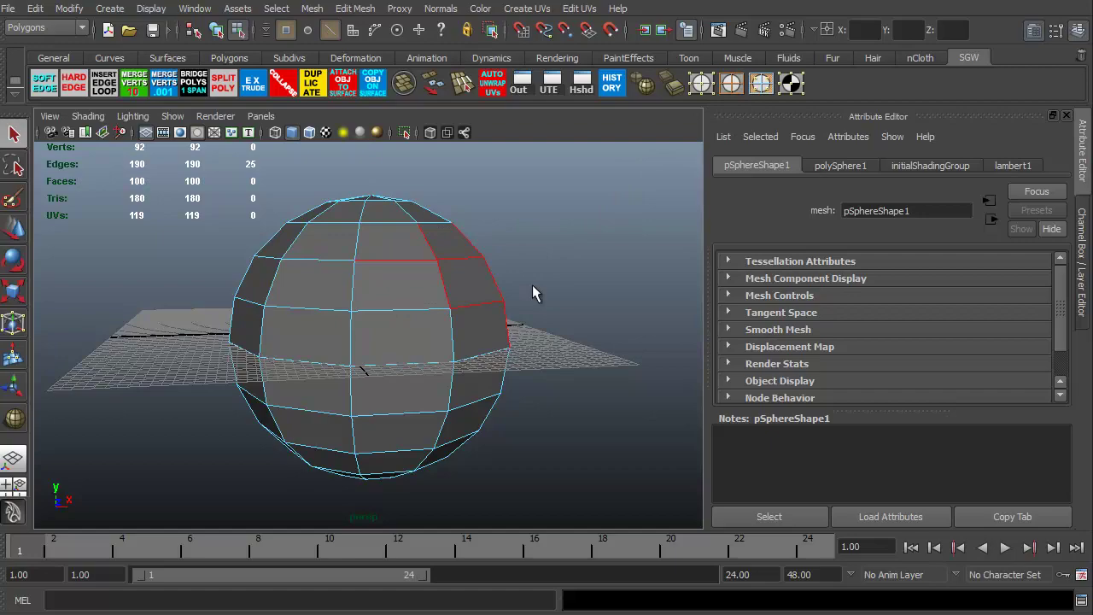
left_click_drag(537, 295, 225, 305, "alt")
left_click(339, 272)
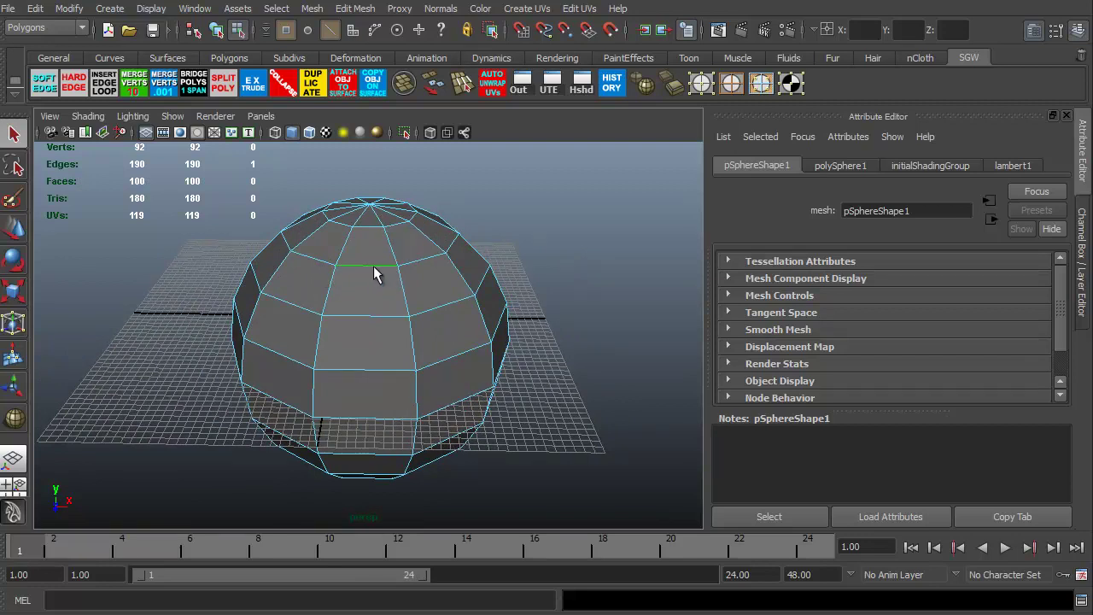
Change to face component mode and select a single upper face, then a group of faces across the sphere's upper part.
key("F11")
left_click(371, 252)
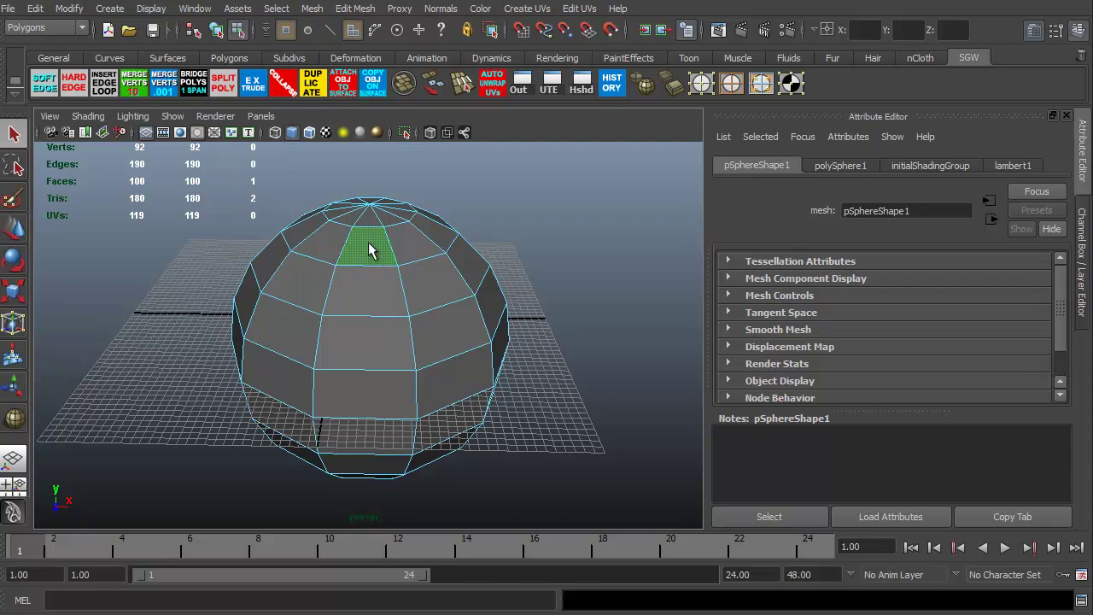
left_click_drag(244, 281, 276, 287, "alt")
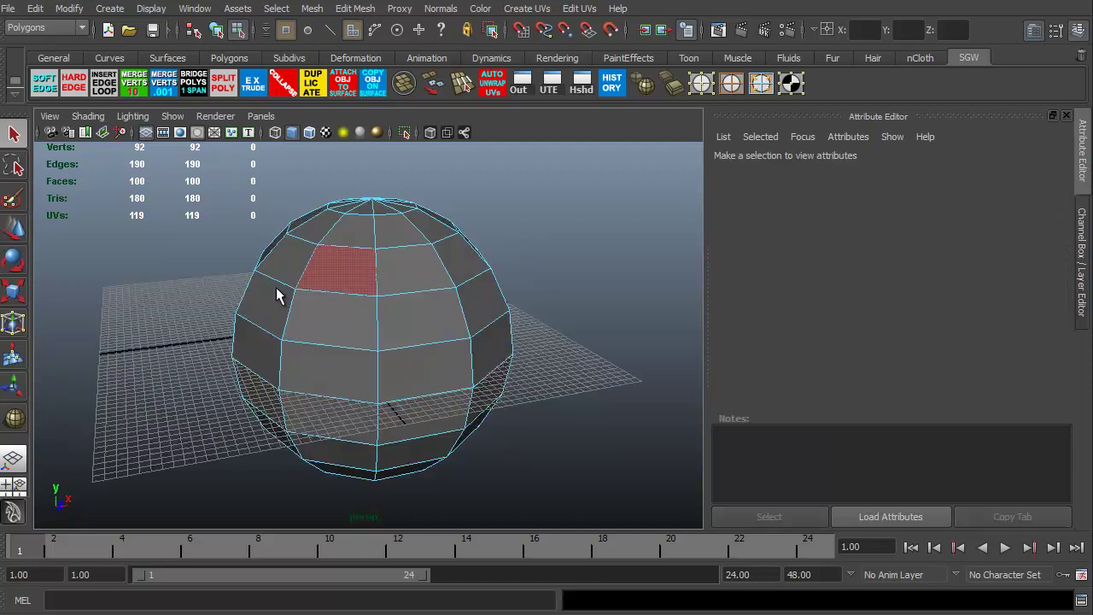
left_click_drag(288, 219, 478, 286)
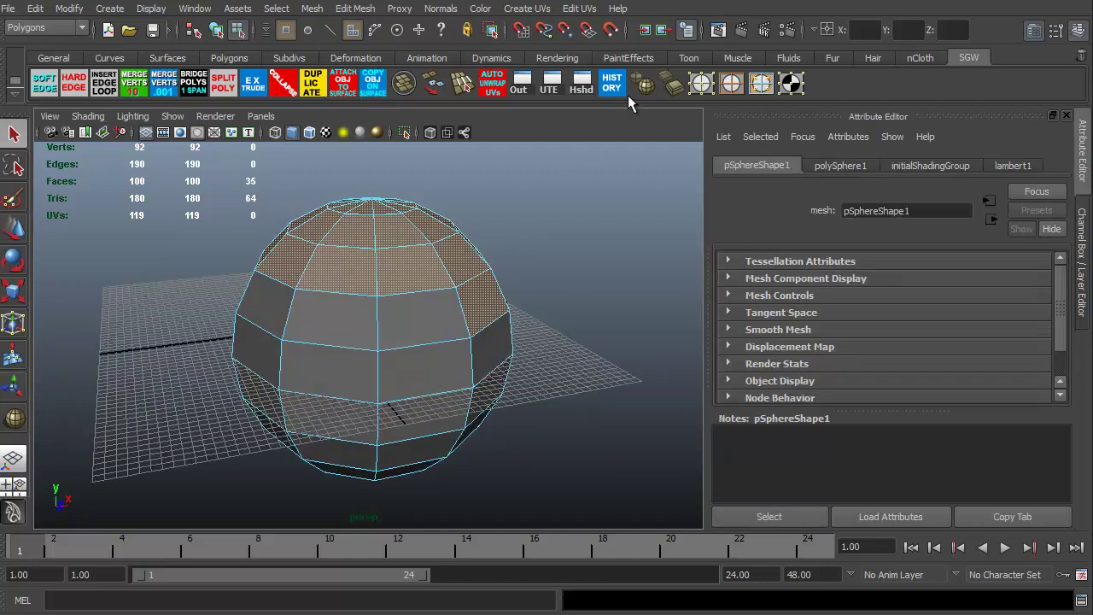
Cycle the component selection through vertex, edge and face modes, then return to vertex mode with nothing selected.
left_click(700, 84)
left_click_drag(261, 493, 224, 481, "alt")
left_click(731, 84)
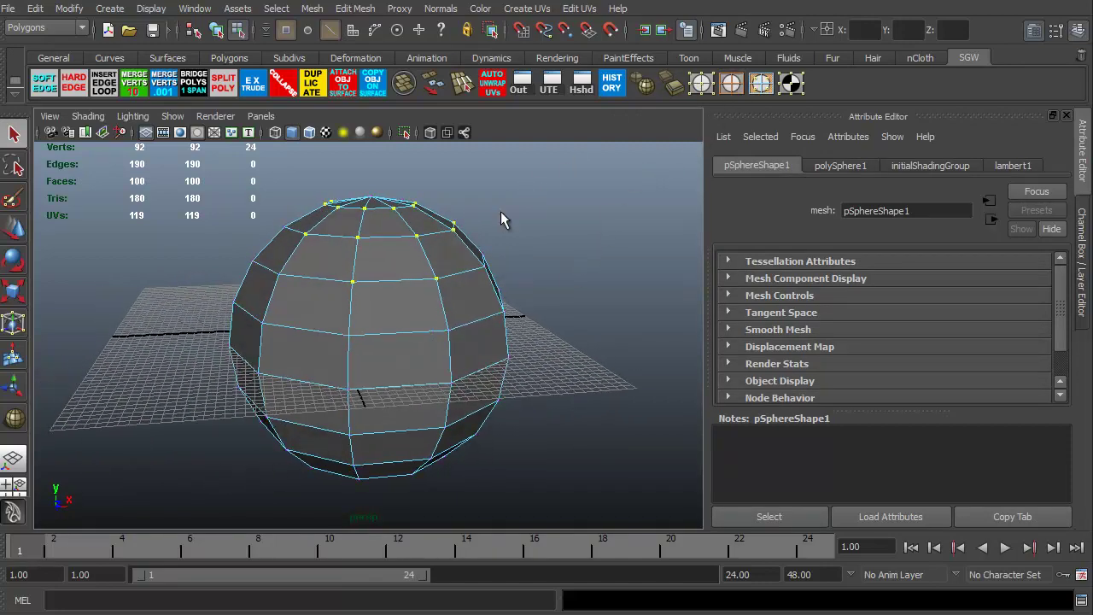
left_click(760, 84)
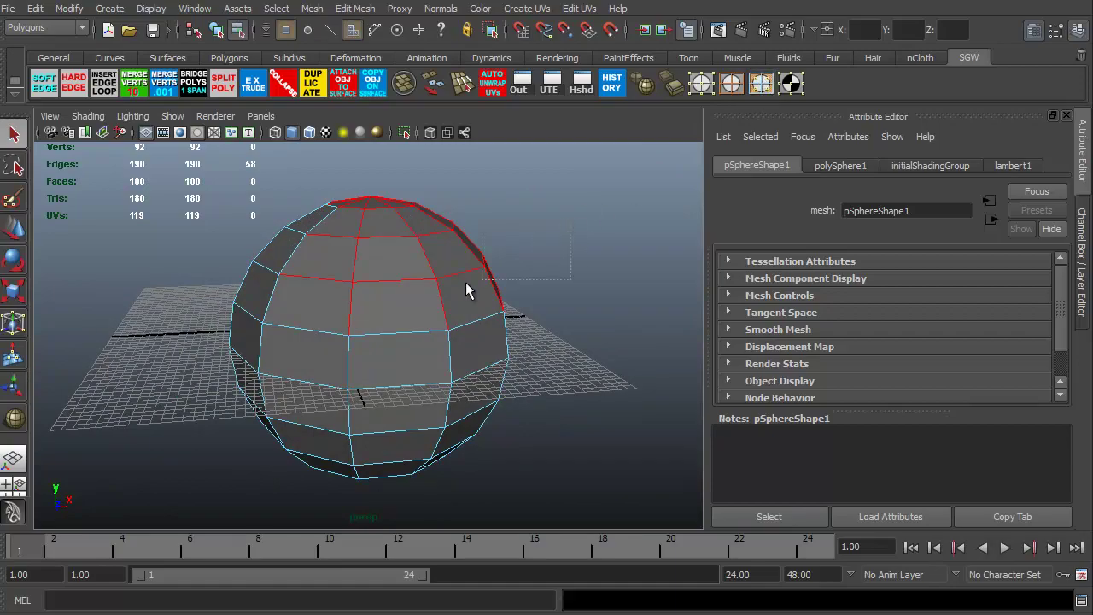
left_click_drag(198, 458, 310, 395, "alt")
left_click(168, 374)
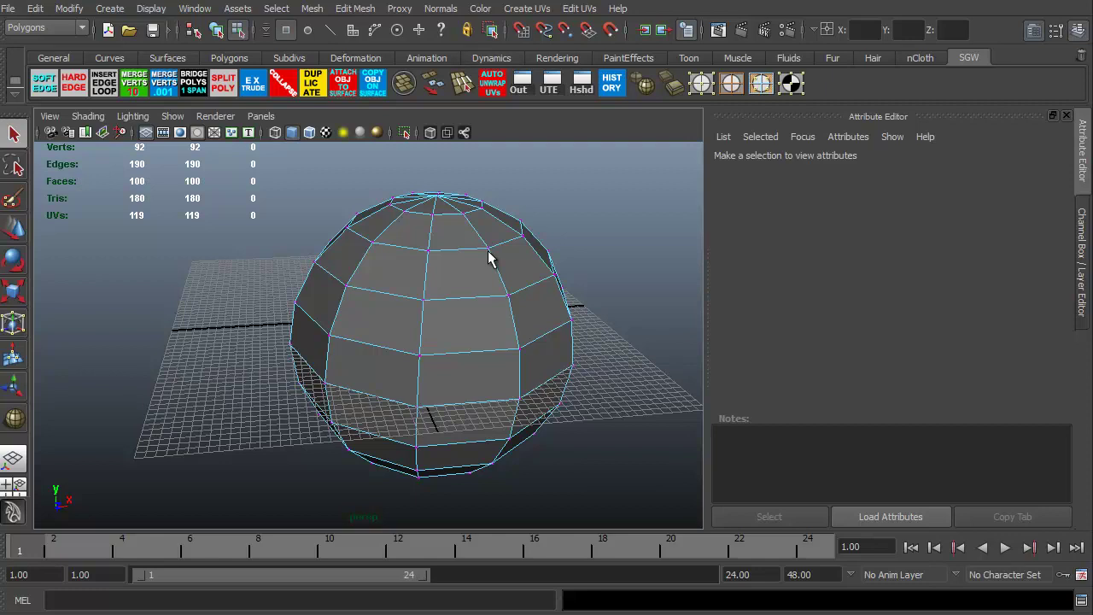
Try to delete two neighbouring vertices on the sphere's upper front, one at a time.
left_click(489, 250)
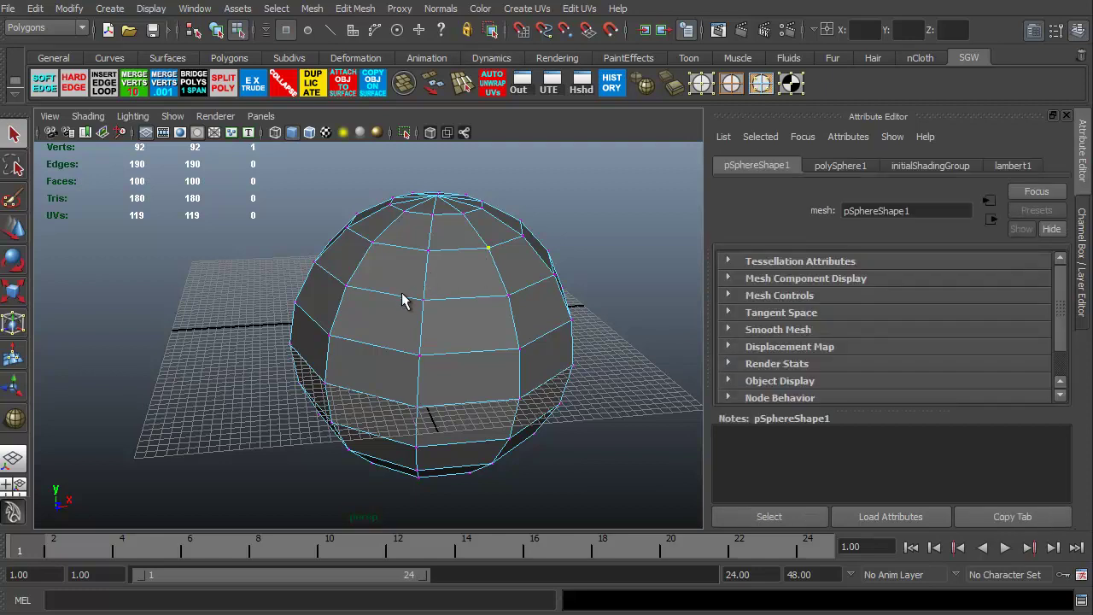
key("Delete")
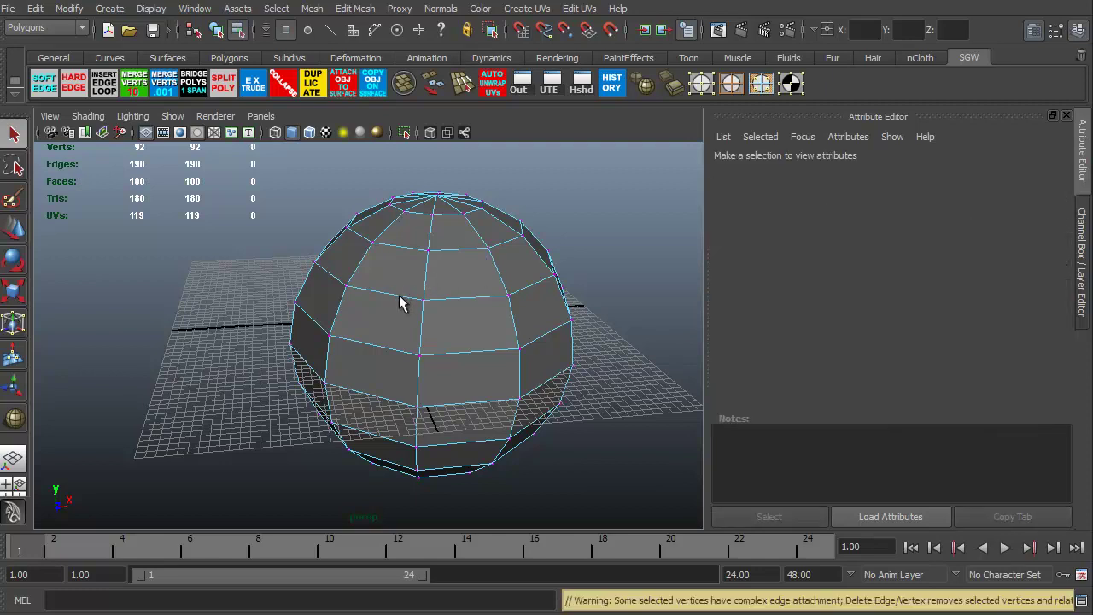
left_click(489, 250)
left_click(427, 252)
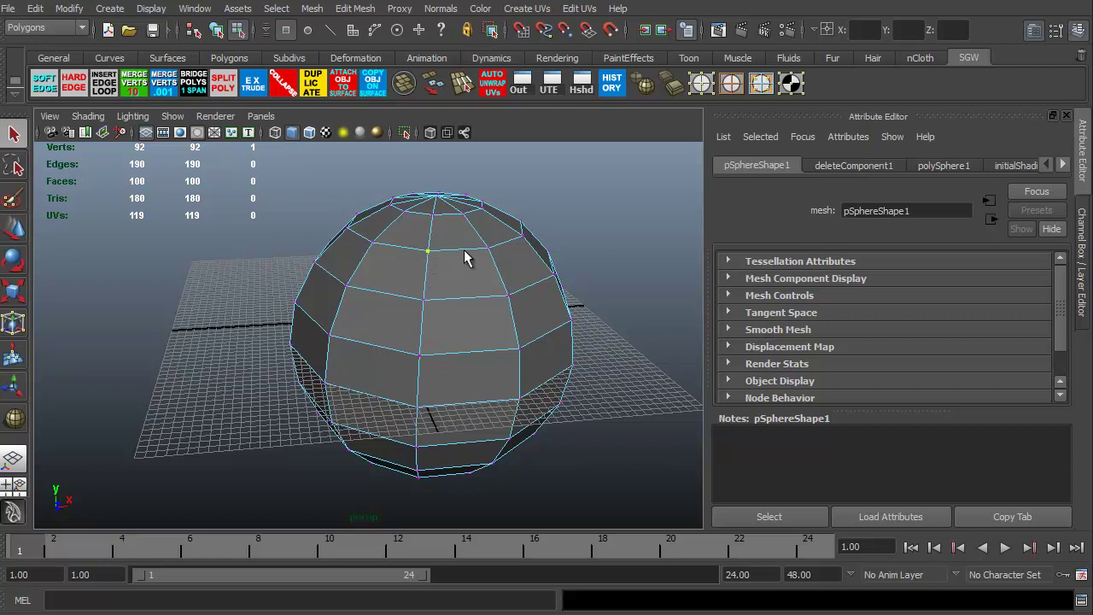
key("Delete")
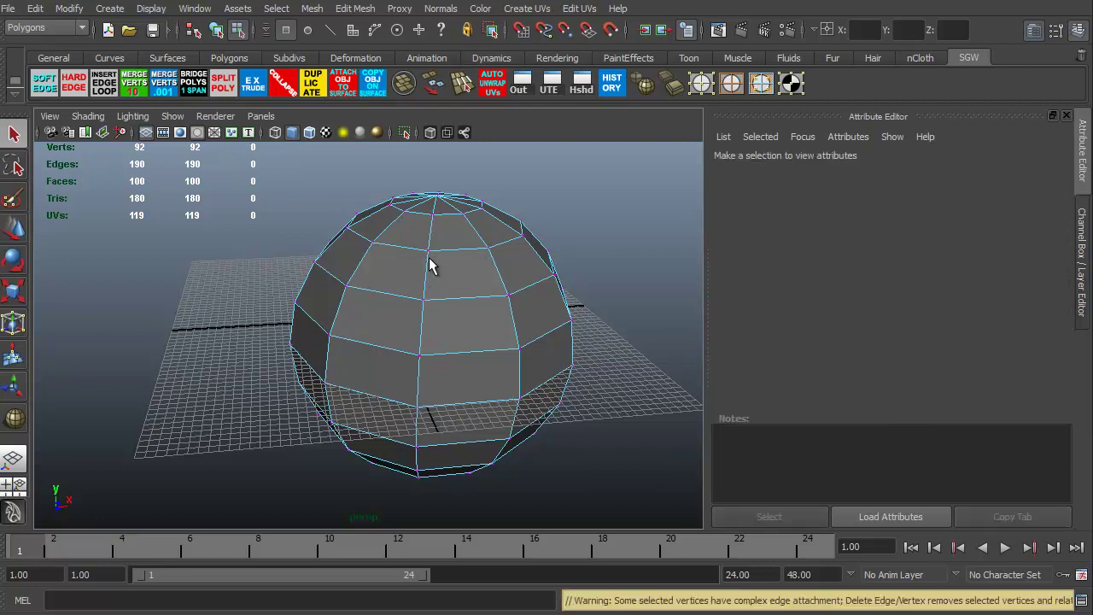
Select the same two upper front vertices together and try to delete them.
left_click(431, 257)
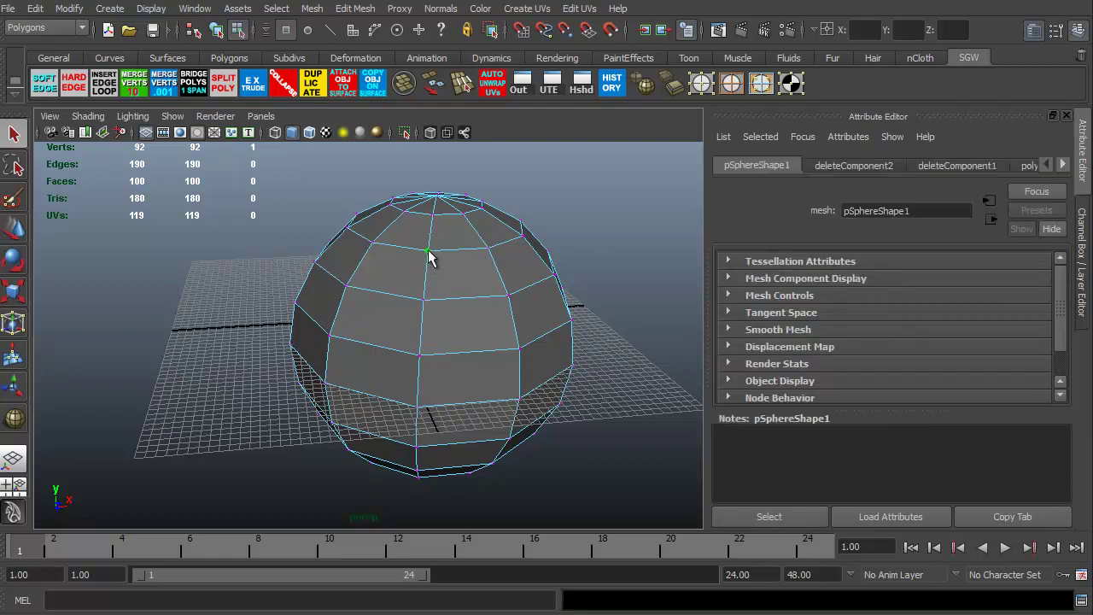
left_click(487, 249, "shift")
key("Delete")
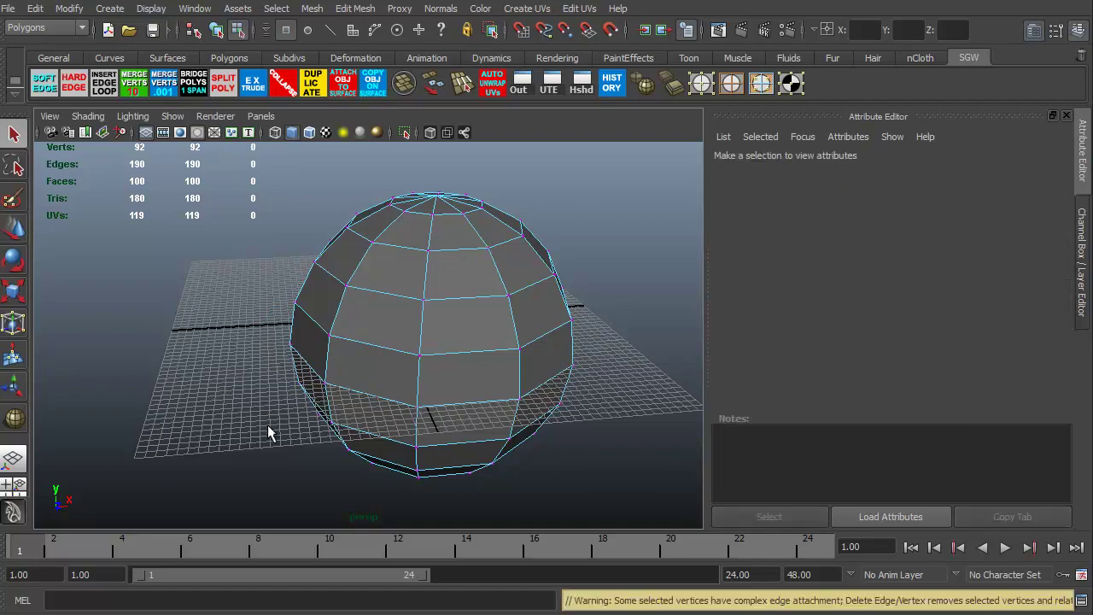
left_click_drag(269, 426, 321, 395, "alt")
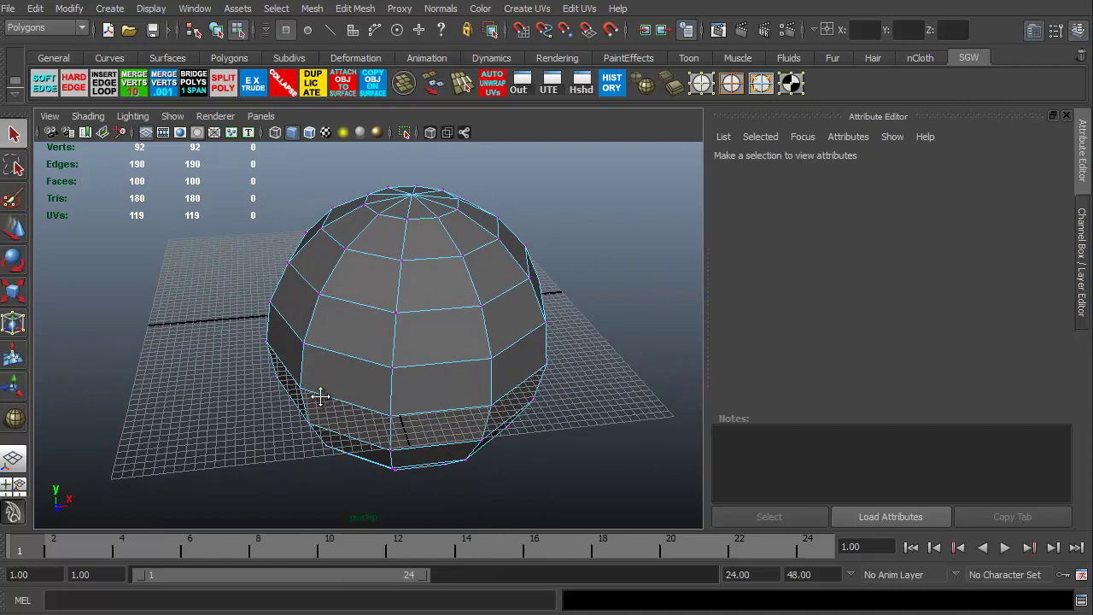
Change to face component mode and delete a single face on the sphere's upper front.
key("F11")
left_click(423, 301)
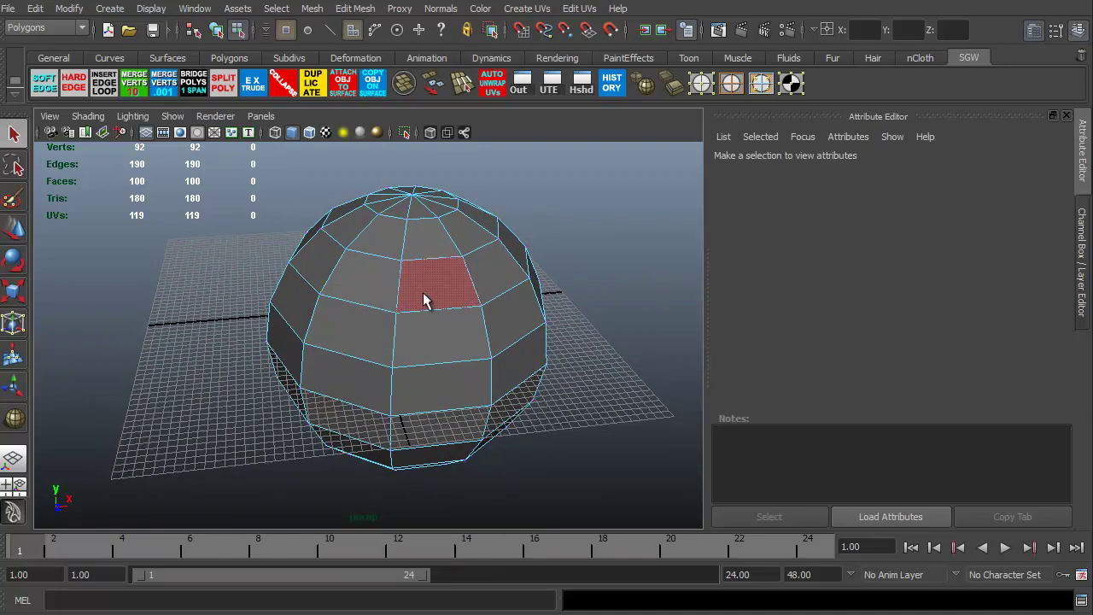
left_click(426, 296)
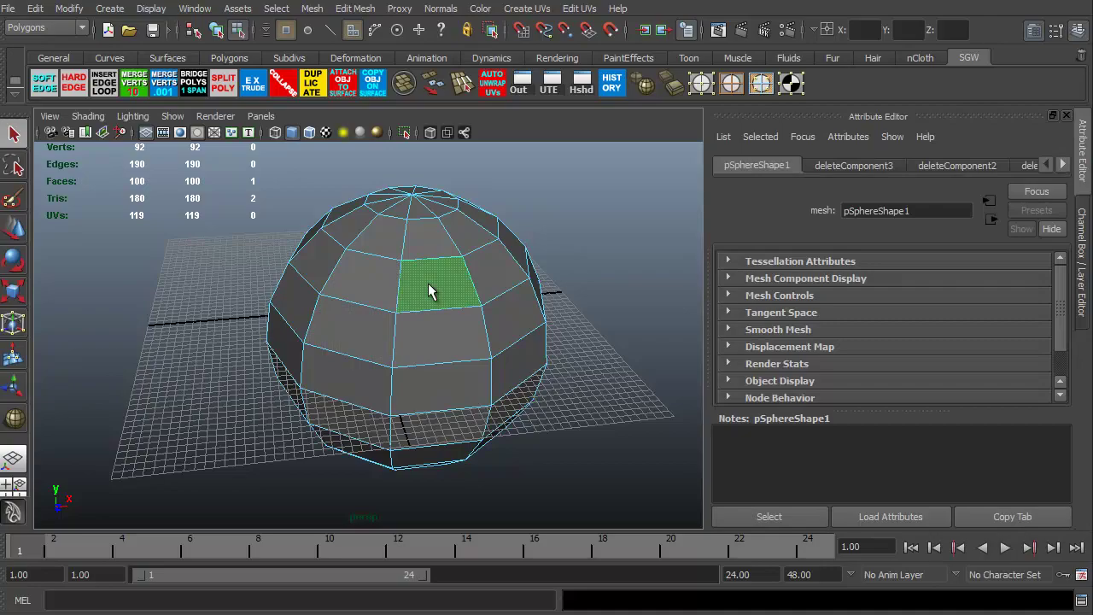
key("Delete")
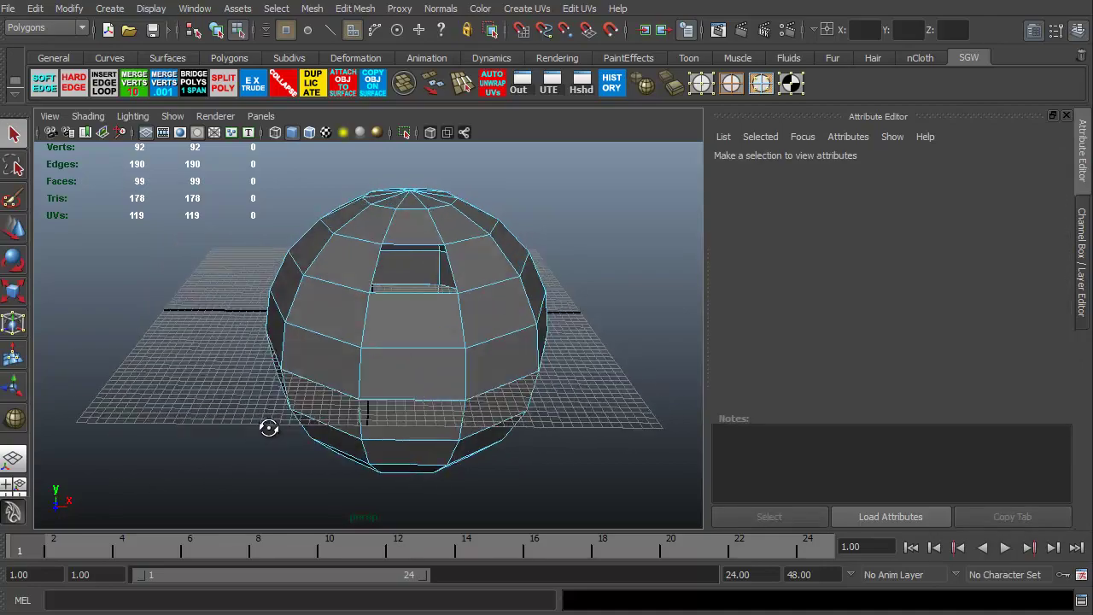
Examine the opening left by the deleted face from several angles and distances.
left_click_drag(269, 428, 257, 408, "alt")
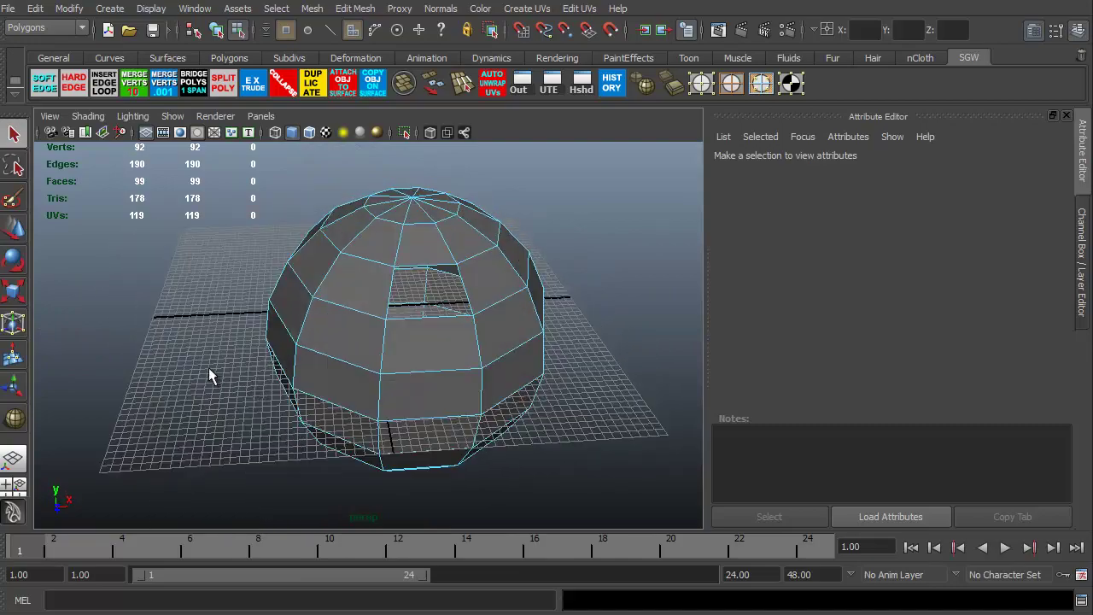
mouse_move(209, 368)
left_mouse_down("alt")
mouse_move(139, 327)
mouse_move(245, 339)
mouse_move(237, 366)
mouse_move(162, 351)
mouse_move(205, 351)
left_mouse_up("alt")
middle_click_drag(205, 352, 399, 325, "alt")
right_click_drag(432, 337, 398, 359, "alt")
left_click_drag(398, 359, 290, 267, "alt")
right_click_drag(290, 267, 373, 359, "alt")
mouse_move(373, 359)
left_mouse_down("alt")
mouse_move(419, 398)
mouse_move(385, 374)
left_mouse_up("alt")
middle_click_drag(386, 373, 406, 353, "alt")
left_click_drag(407, 353, 381, 393, "alt")
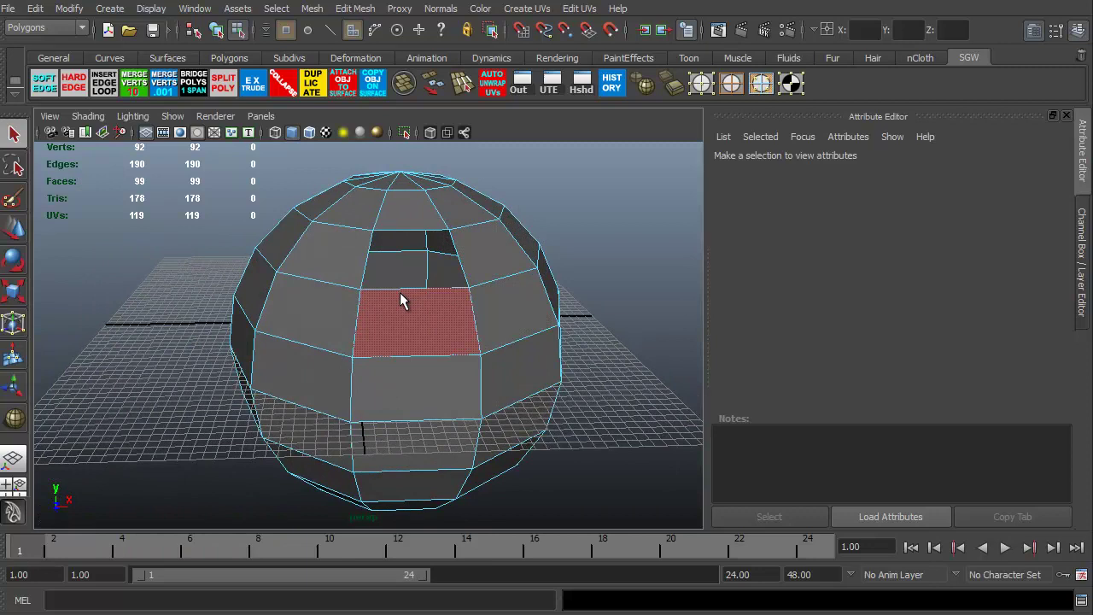
Delete the face directly below the opening and two more faces, one to its lower left and one to its upper right.
left_click(700, 85)
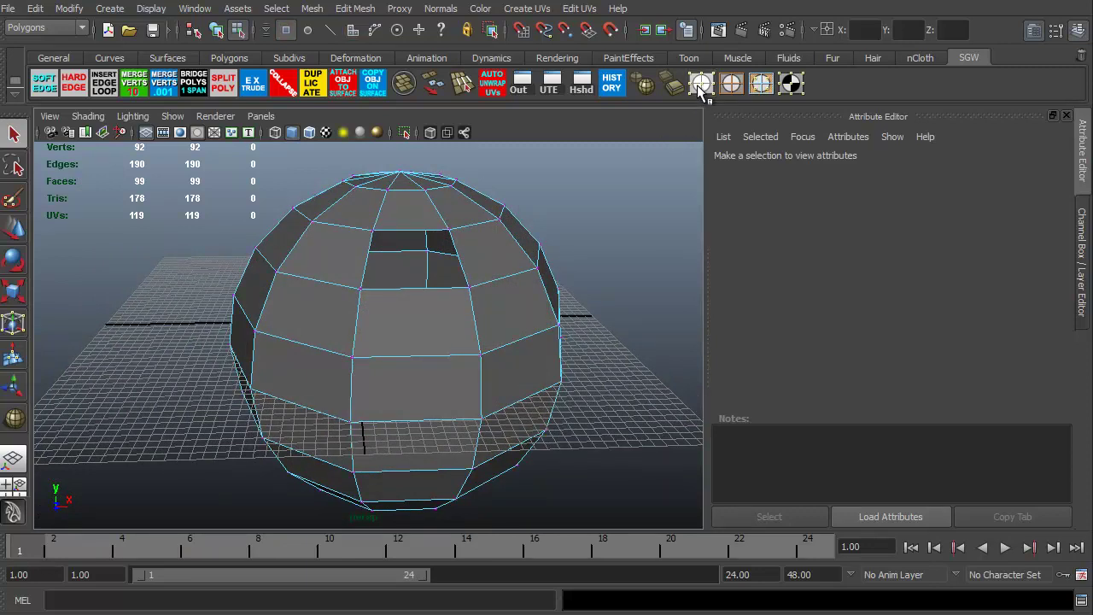
left_click(412, 303)
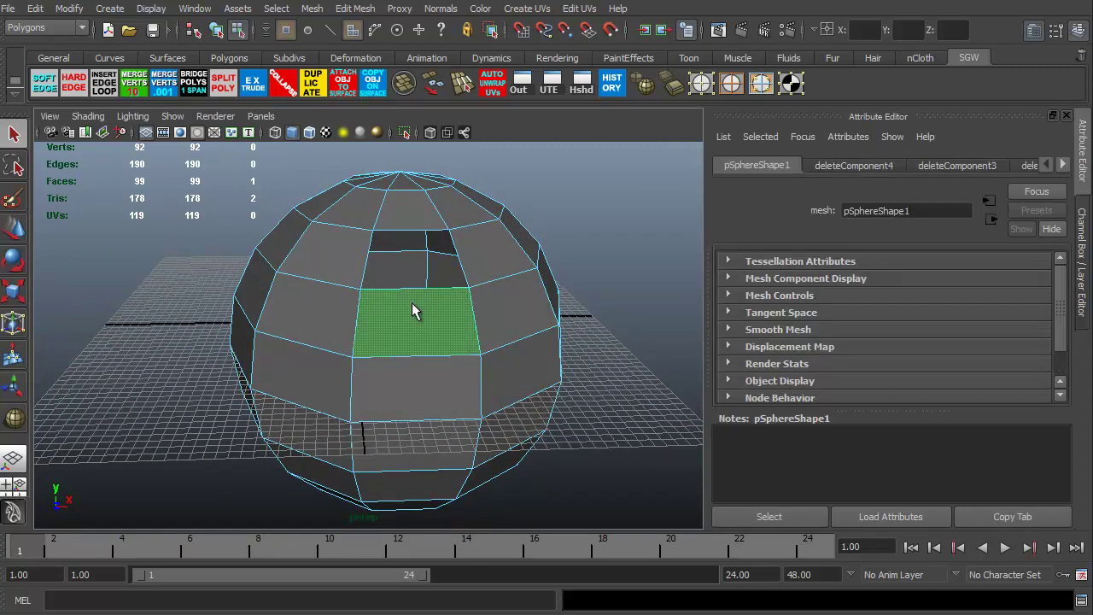
key("Delete")
left_click(318, 399)
key("Delete")
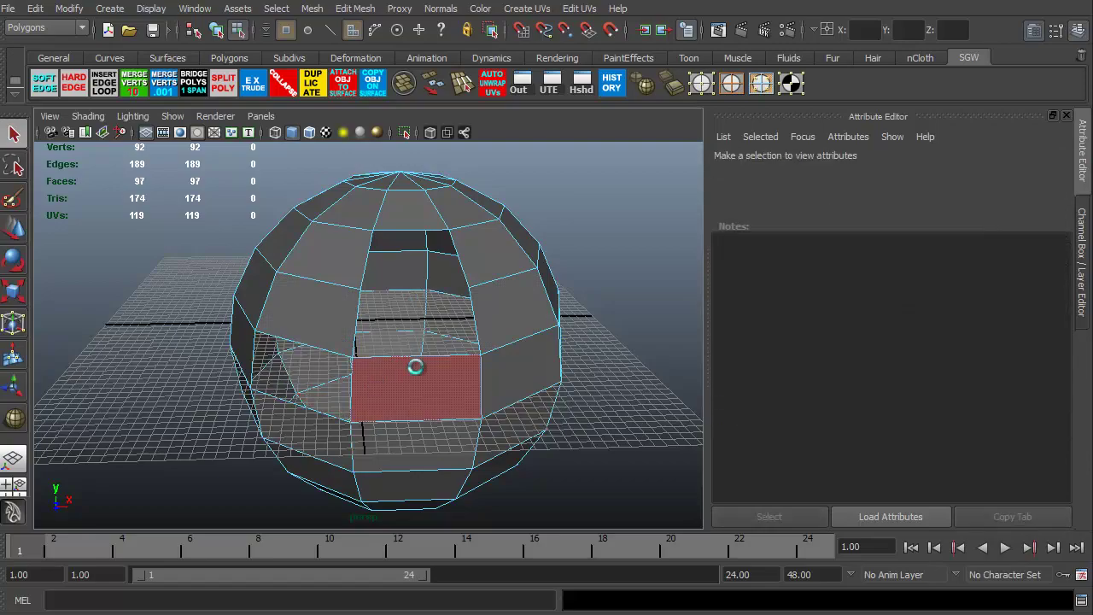
left_click(503, 245)
key("Delete")
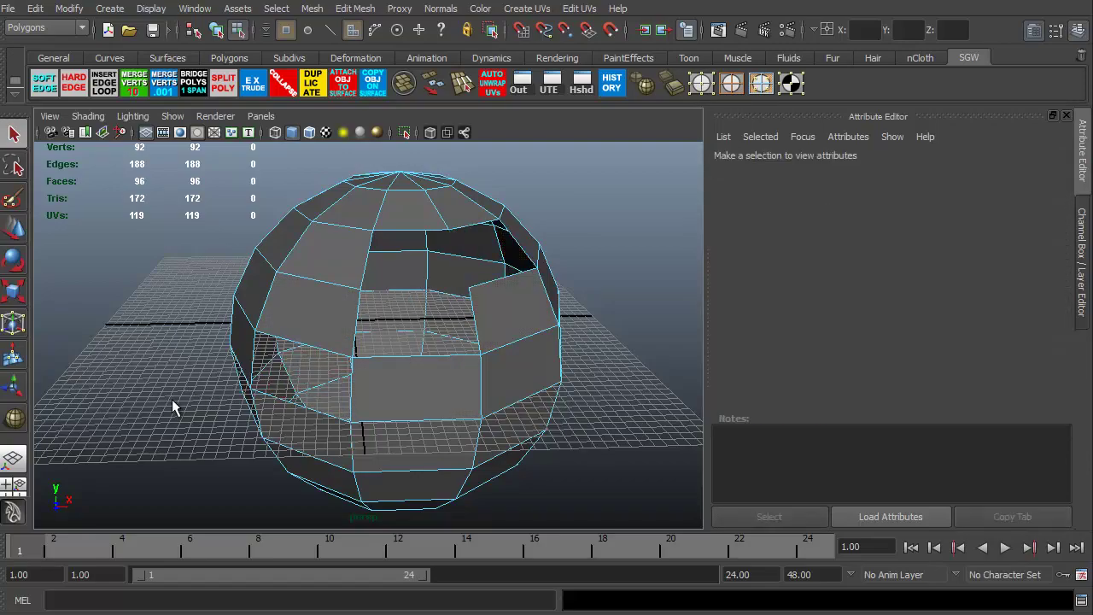
mouse_move(171, 408)
left_mouse_down("alt")
mouse_move(88, 390)
mouse_move(195, 343)
mouse_move(197, 395)
mouse_move(176, 389)
mouse_move(190, 407)
left_mouse_up("alt")
left_click_drag(343, 368, 280, 418, "alt")
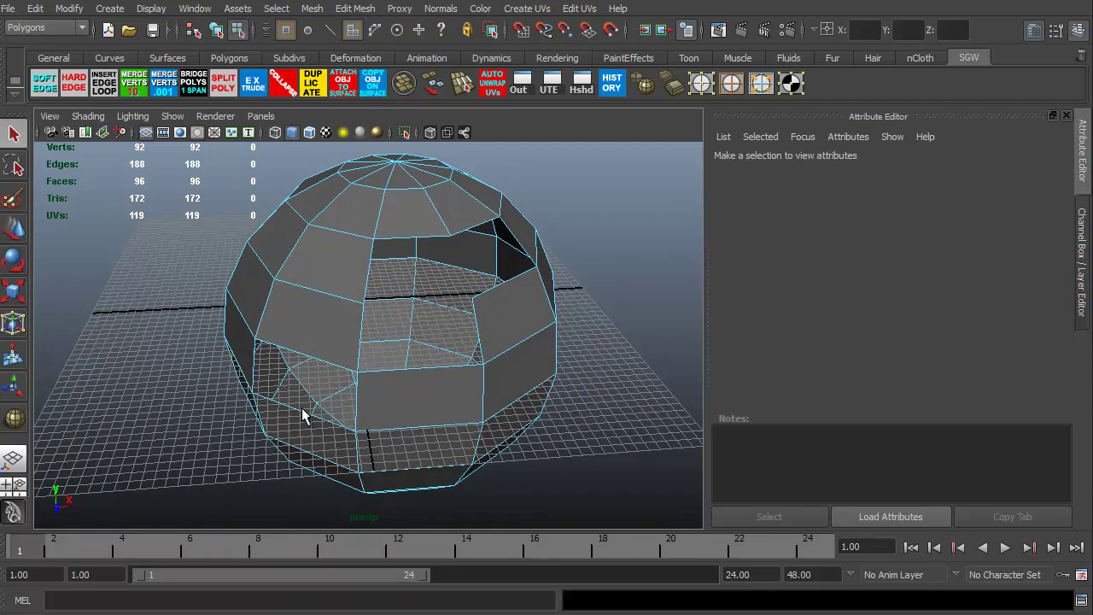
Undo the last three face deletions, leaving only the first opening in the sphere's upper front.
key("ctrl+z")
key("ctrl+z")
key("ctrl+z")
key("ctrl+z")
key("ctrl+z")
key("ctrl+z")
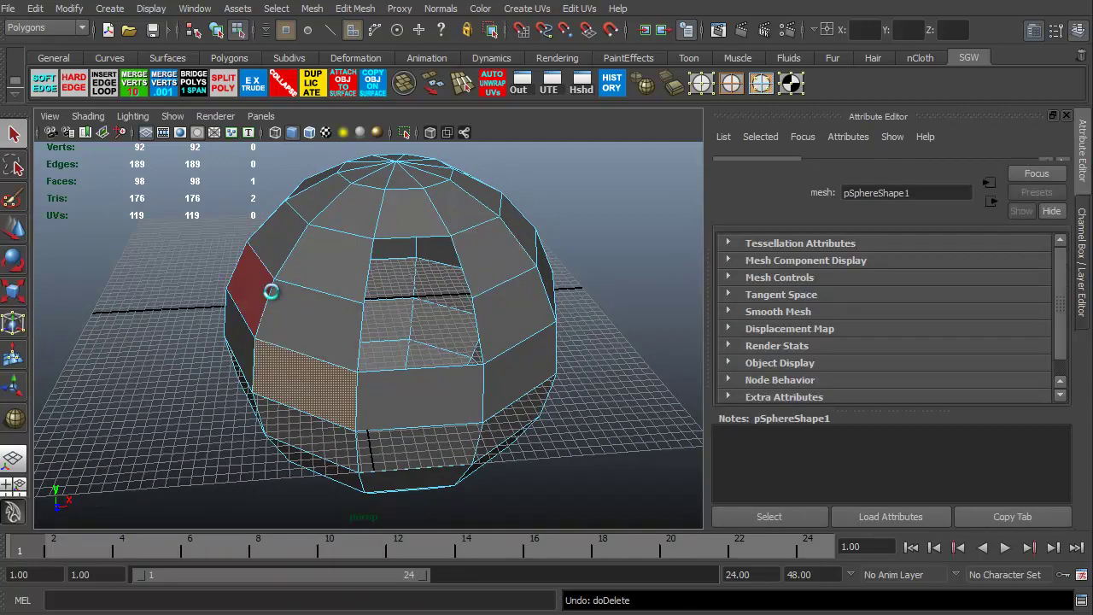
key("ctrl+z")
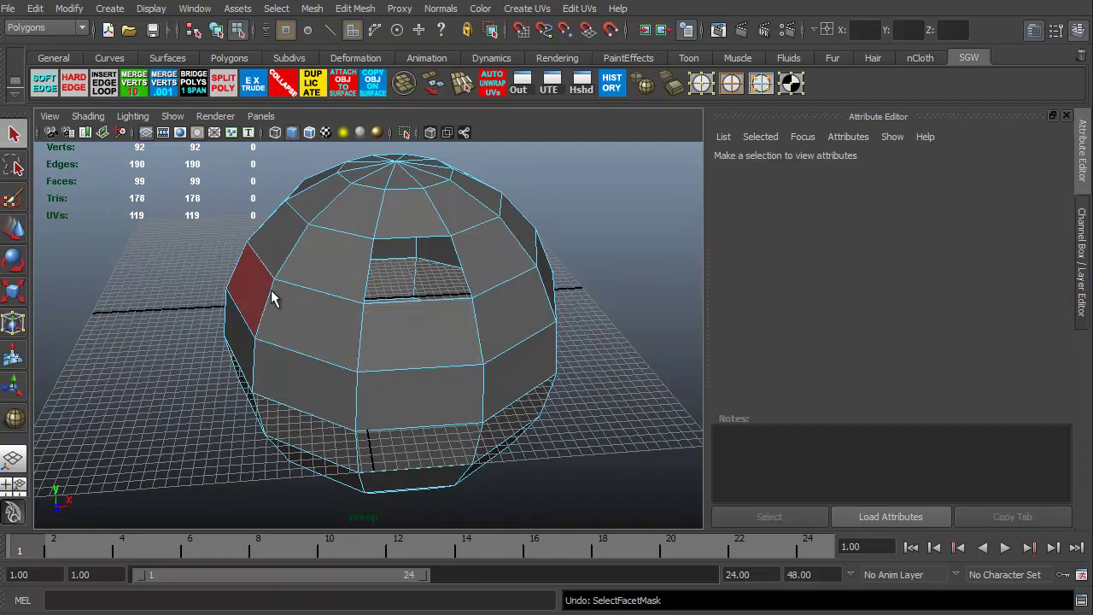
Delete the face directly below the opening to extend the gap downward.
left_click_drag(271, 294, 412, 335, "alt")
left_click(417, 333)
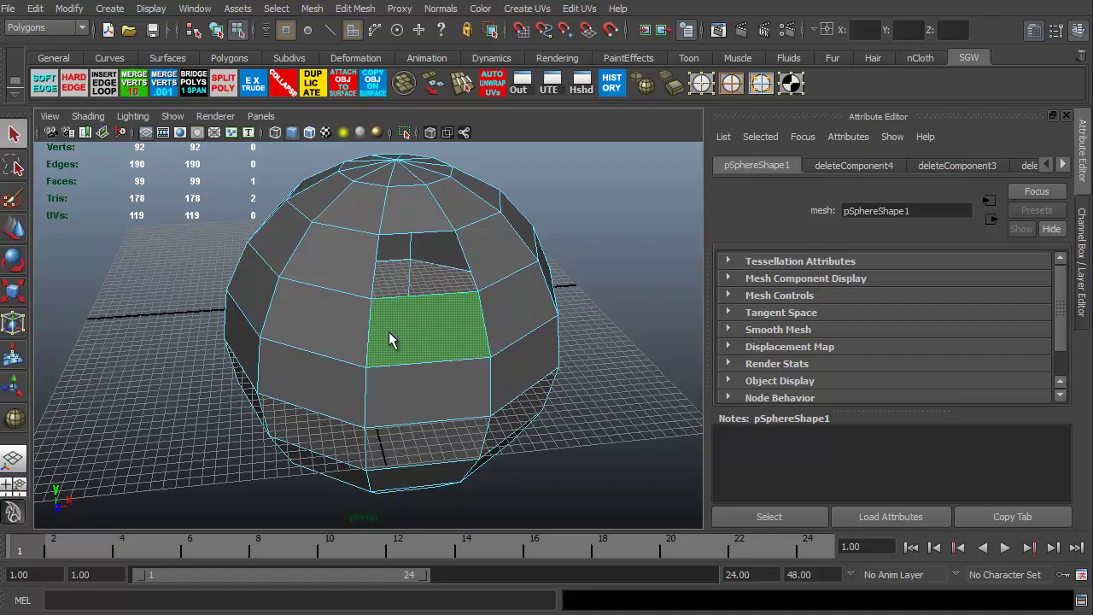
key("Delete")
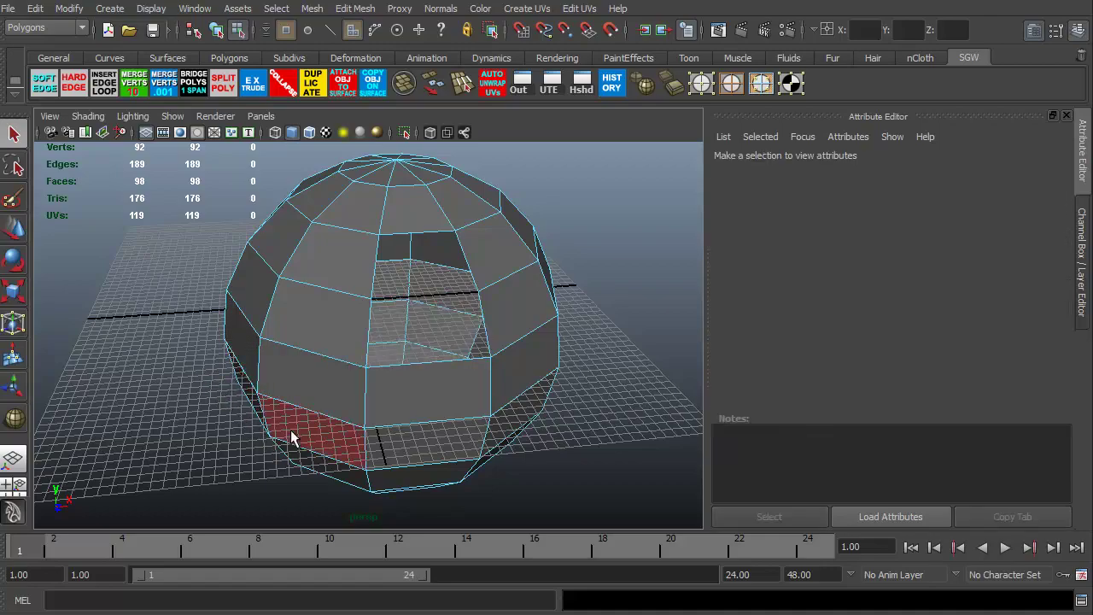
Extrude the face directly below the enlarged opening outward from the sphere.
left_click_drag(295, 444, 320, 381, "alt")
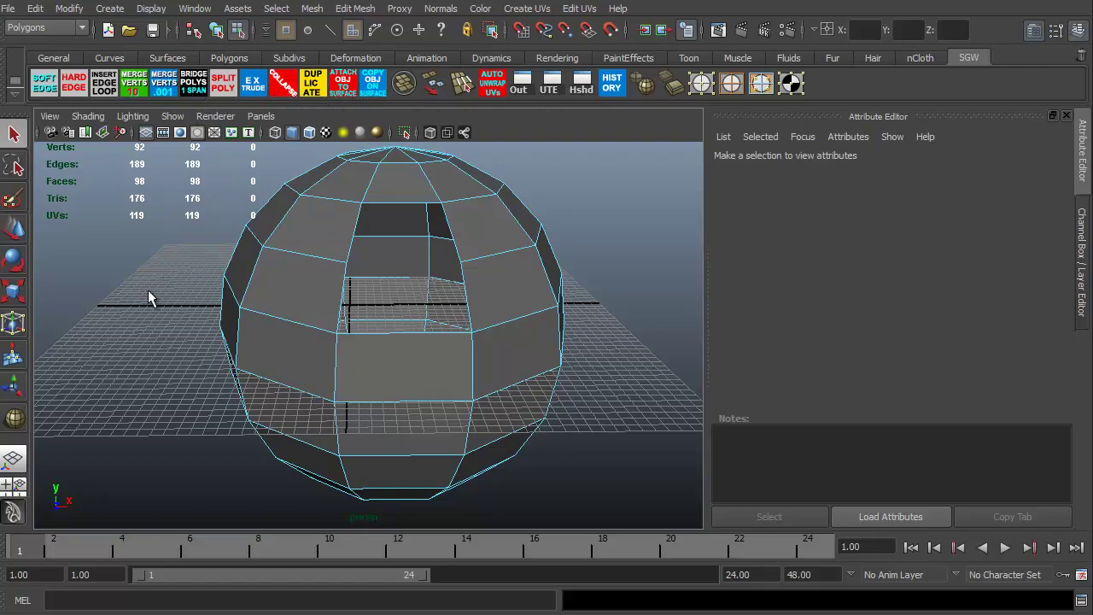
left_click_drag(146, 298, 207, 294, "alt")
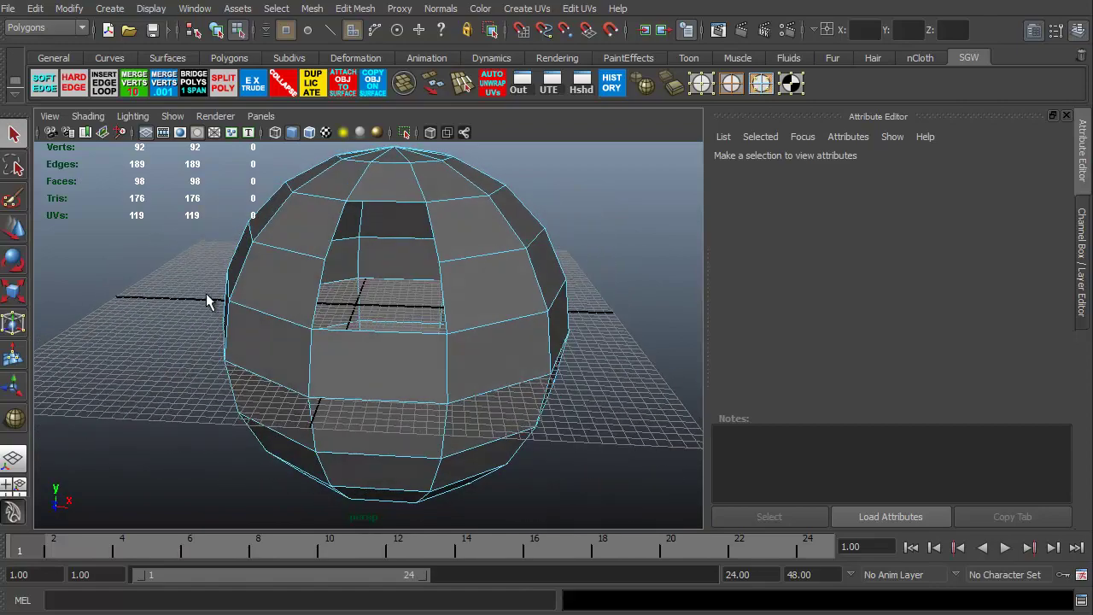
left_click(352, 354)
left_click(253, 84)
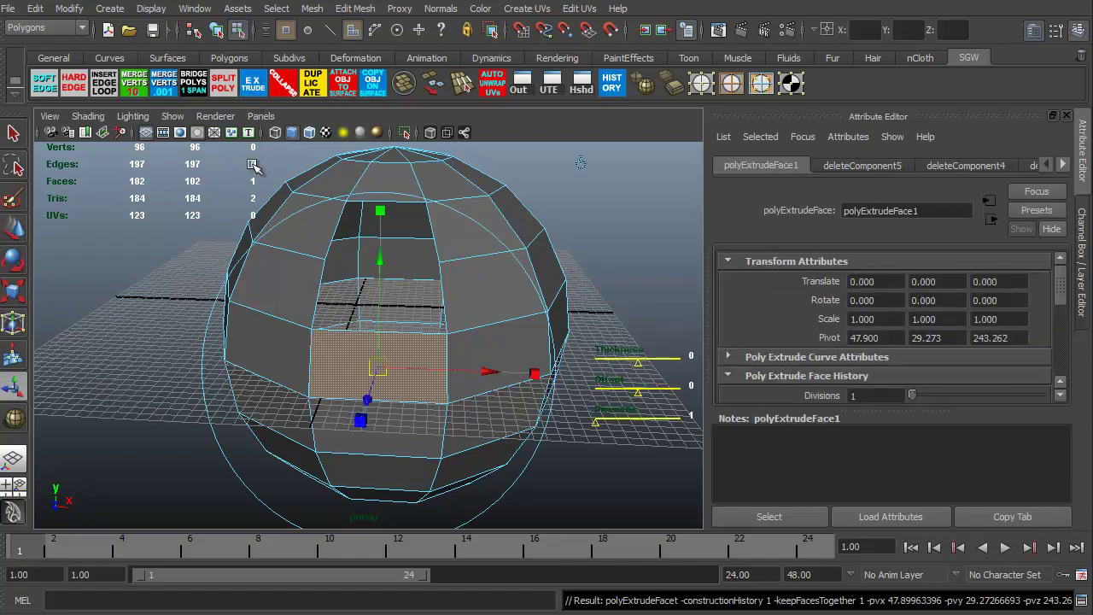
left_click_drag(345, 376, 252, 429, "alt")
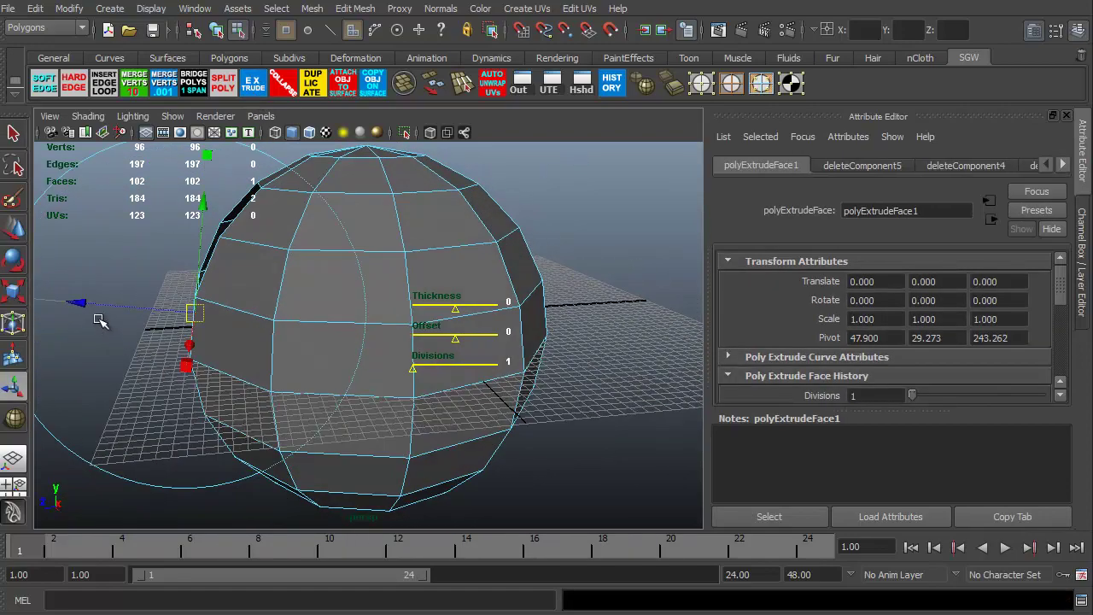
left_click_drag(81, 304, 266, 431)
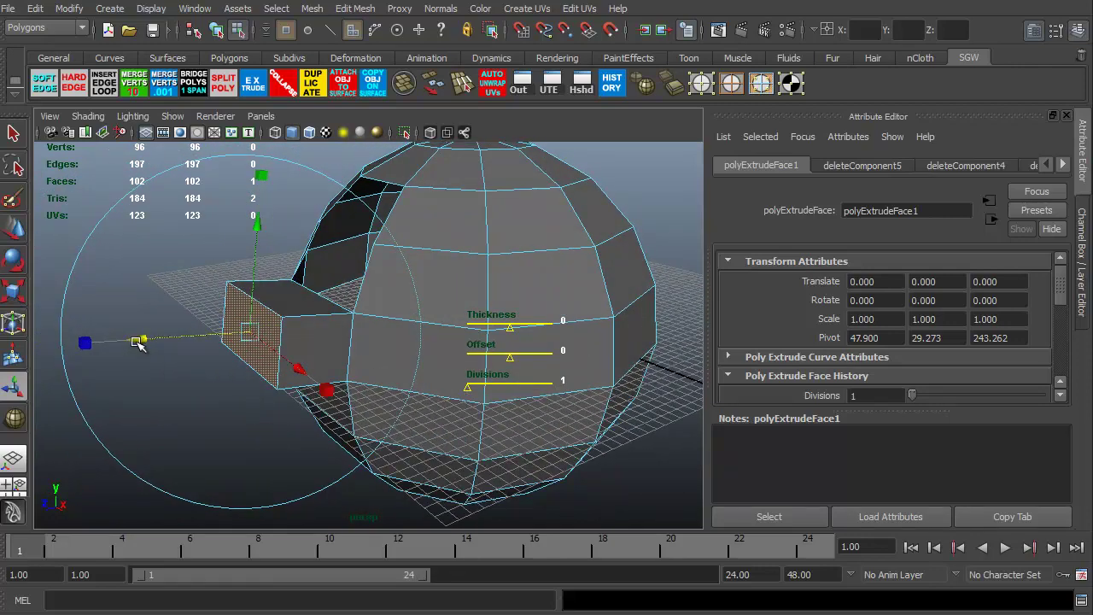
Extrude the end face of the protrusion outward three more times to form a long segmented arm.
key("g")
left_click_drag(142, 343, 16, 380)
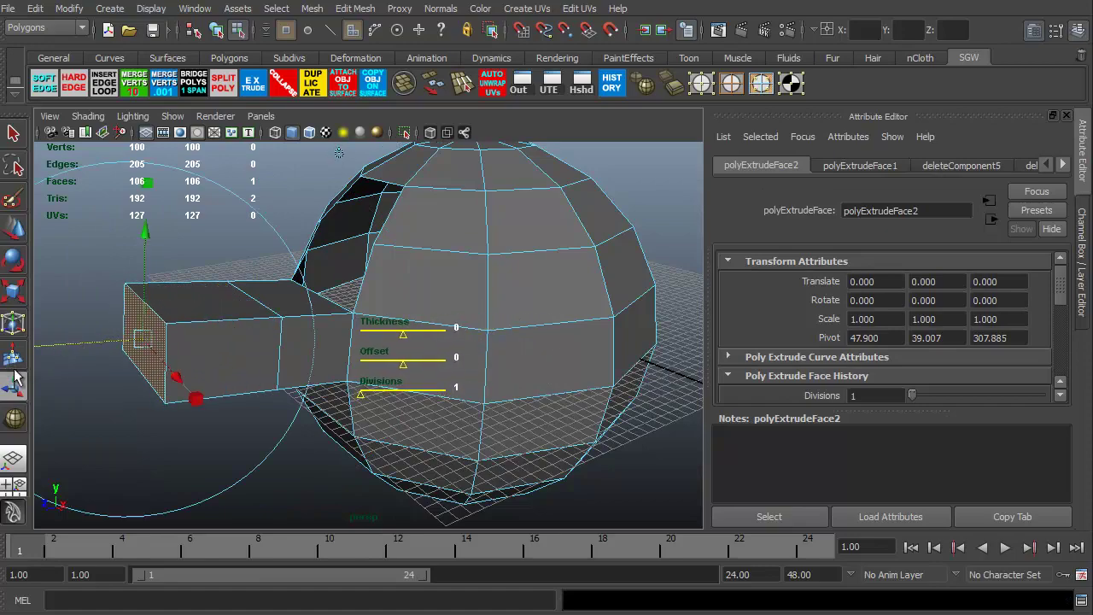
left_click_drag(229, 389, 291, 384, "alt")
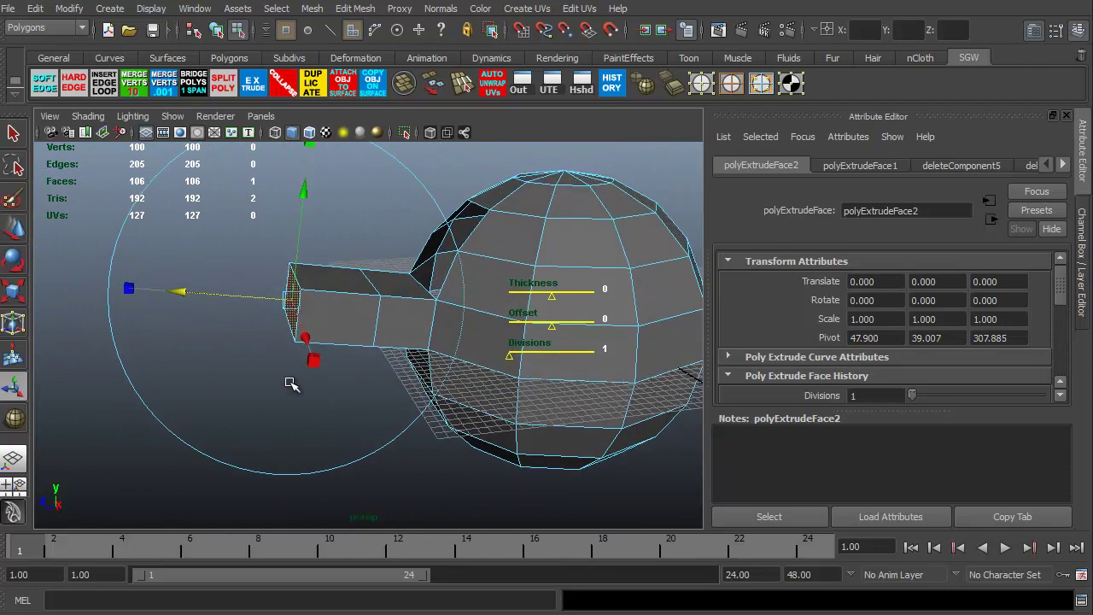
key("ctrl+e")
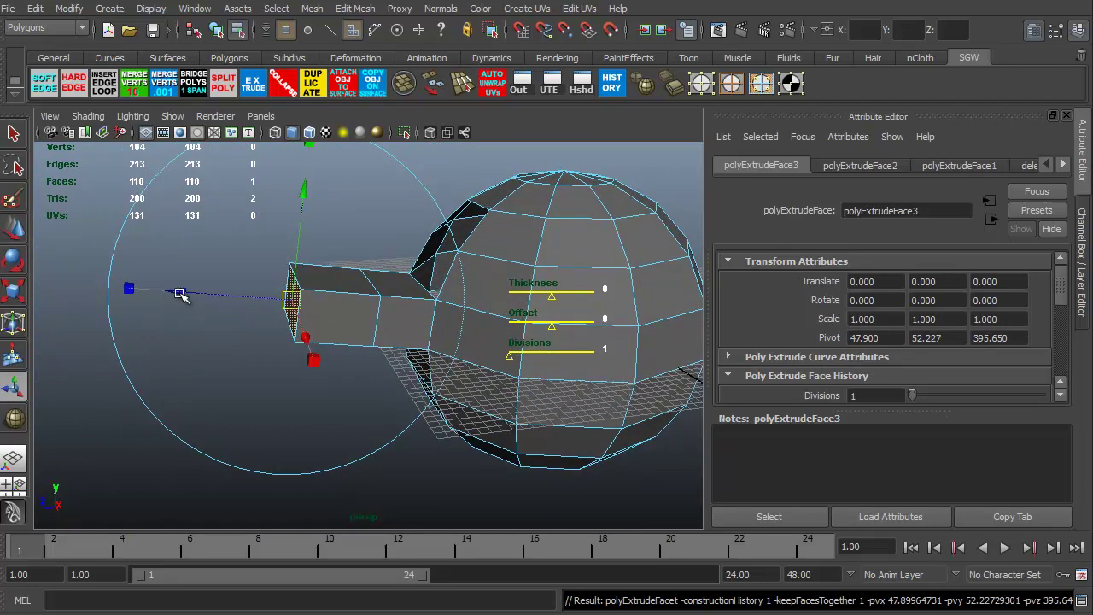
left_click_drag(180, 294, 38, 287)
key("ctrl+e")
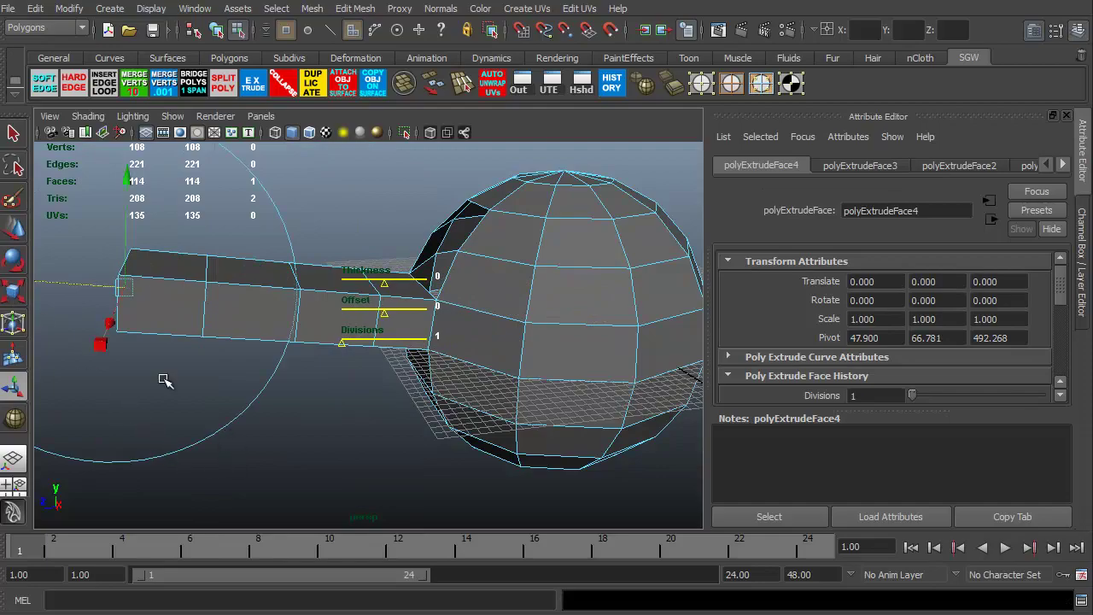
Examine the segmented arm and the sphere wall beside the opening, and browse the available polygon editing commands.
left_click_drag(165, 381, 367, 333, "alt")
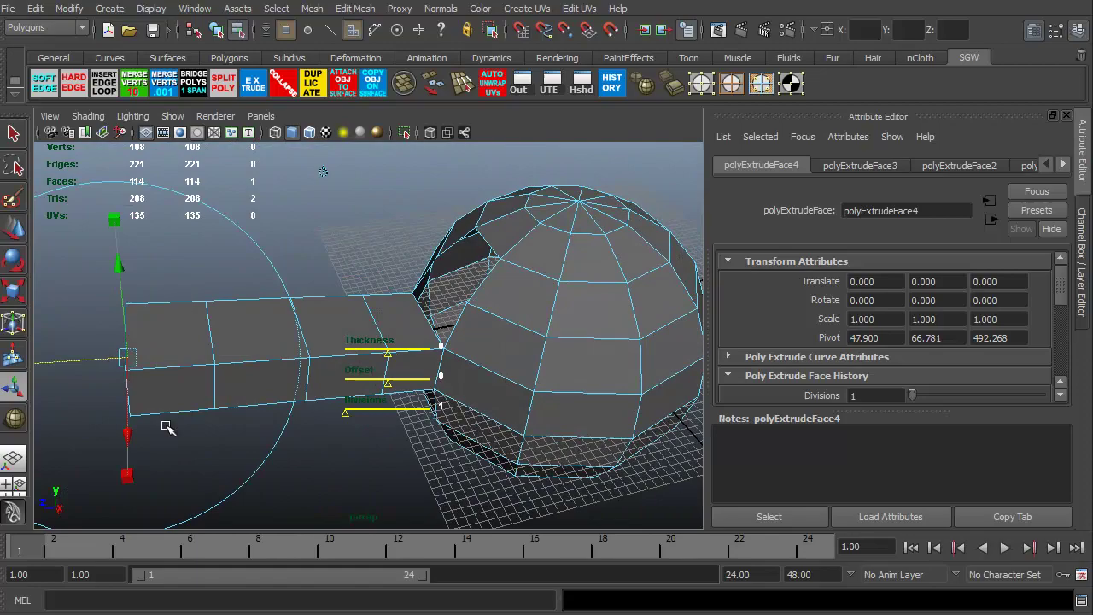
left_click_drag(166, 427, 274, 378, "alt")
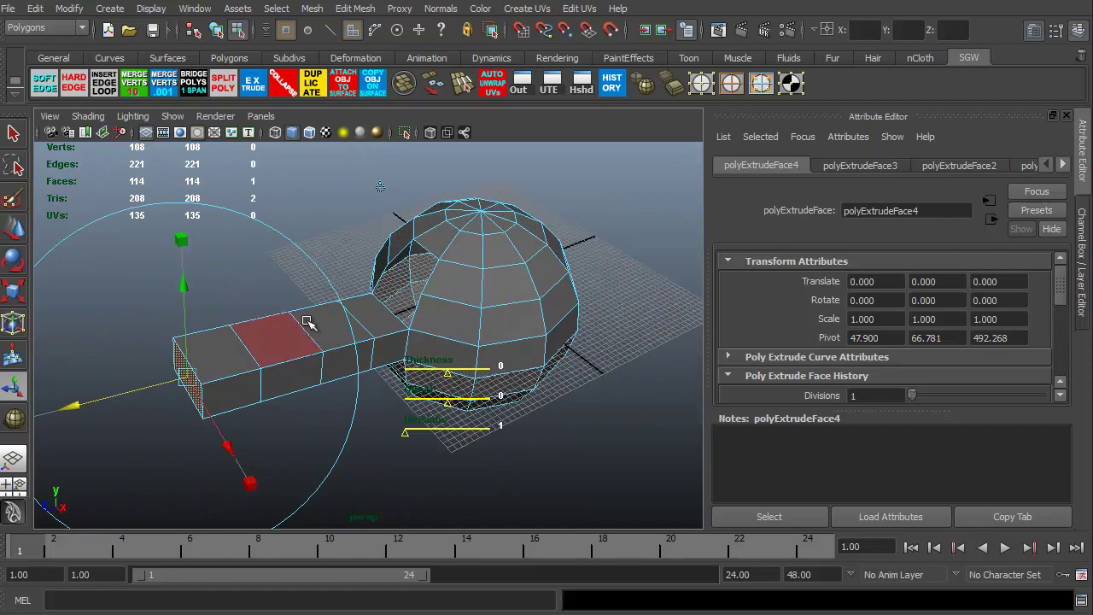
mouse_move(248, 404)
left_mouse_down("alt")
mouse_move(268, 396)
mouse_move(242, 371)
mouse_move(281, 408)
mouse_move(249, 418)
left_mouse_up("alt")
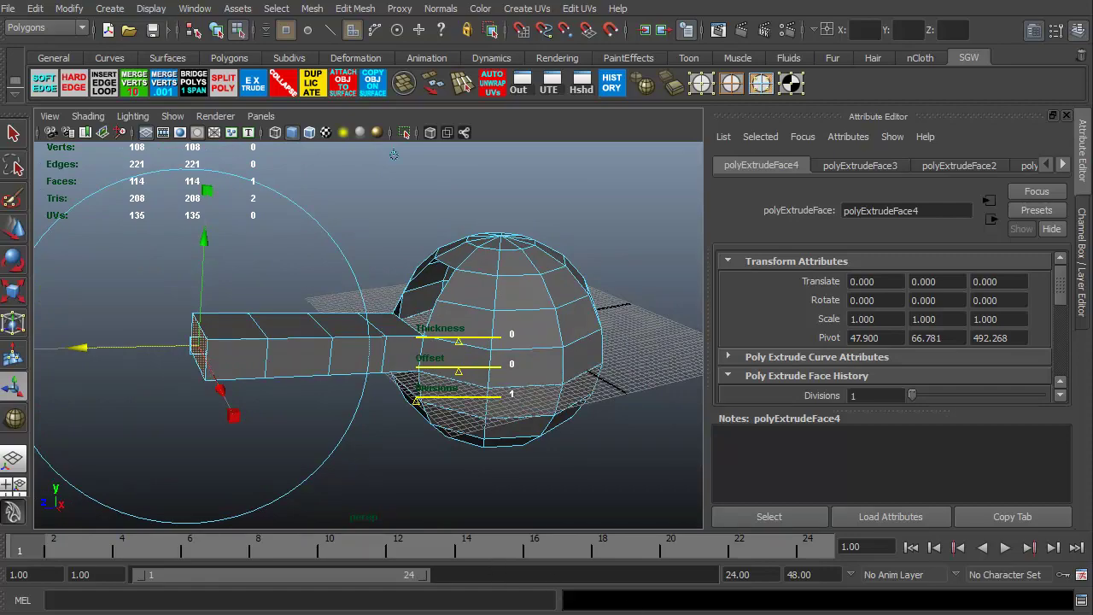
left_click_drag(393, 154, 342, 365, "alt")
scroll(342, 366, "up", 10)
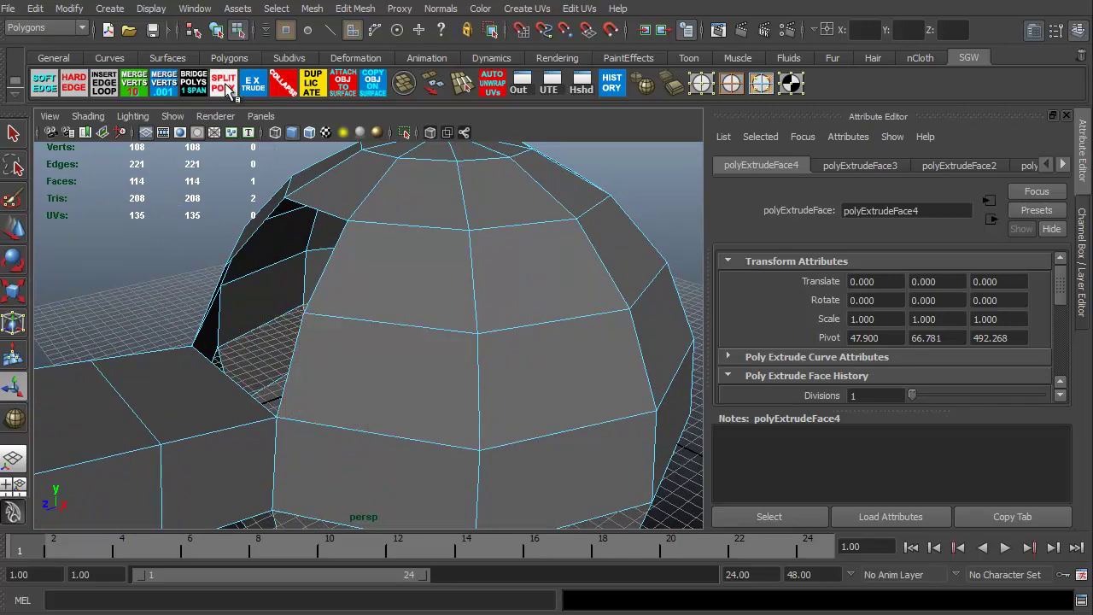
left_click(399, 9)
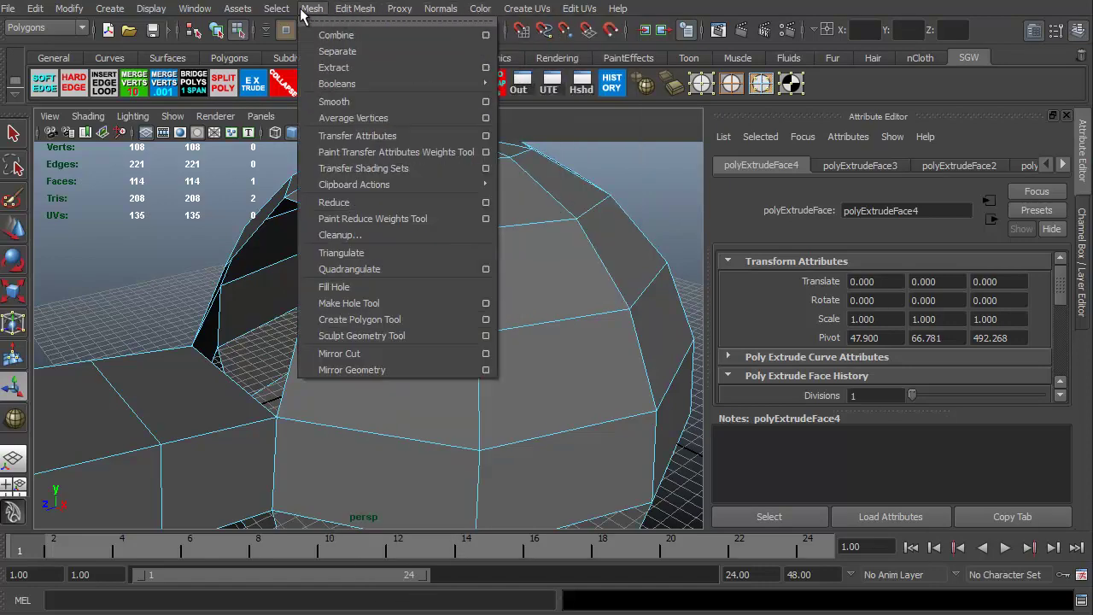
left_click(847, 91)
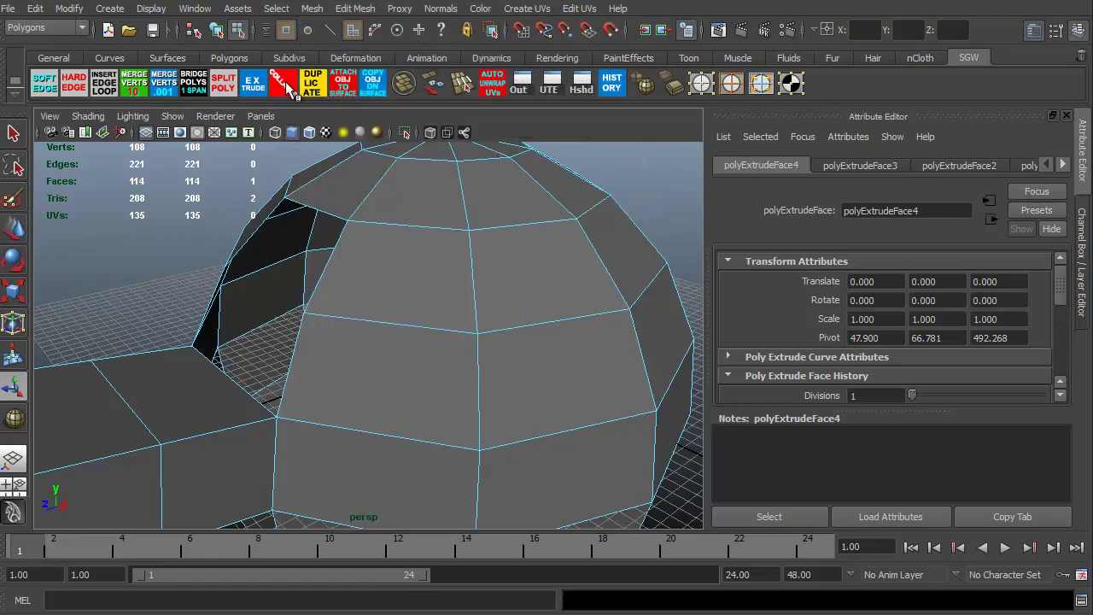
left_click_drag(139, 256, 178, 256, "alt")
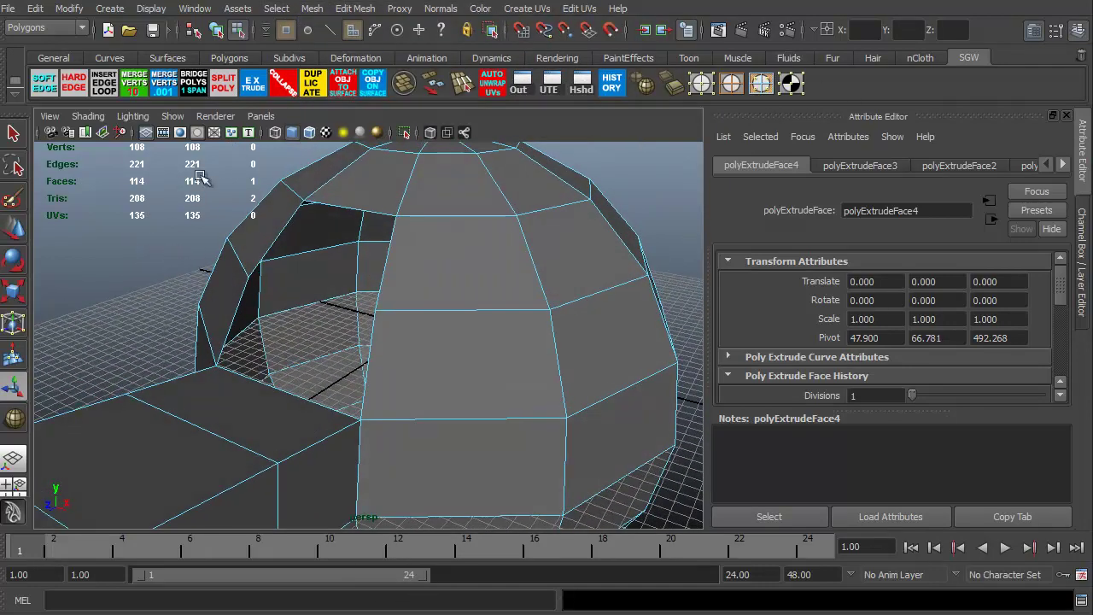
Split the polygons beside the opening with a cut from the opening's side edge down across three faces to a lower corner vertex.
left_click(224, 85)
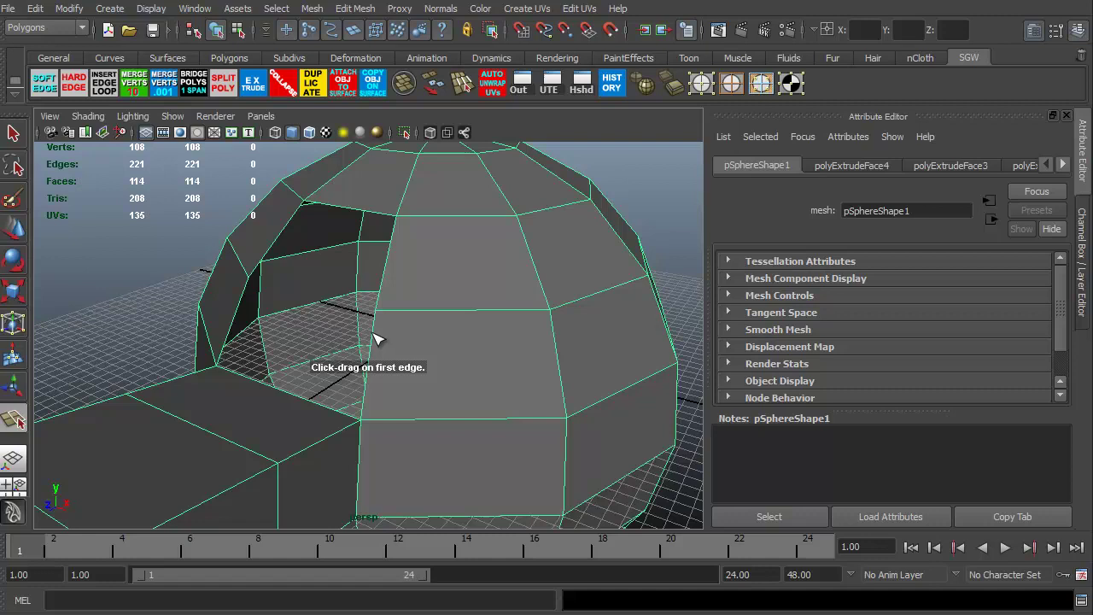
left_click(374, 335)
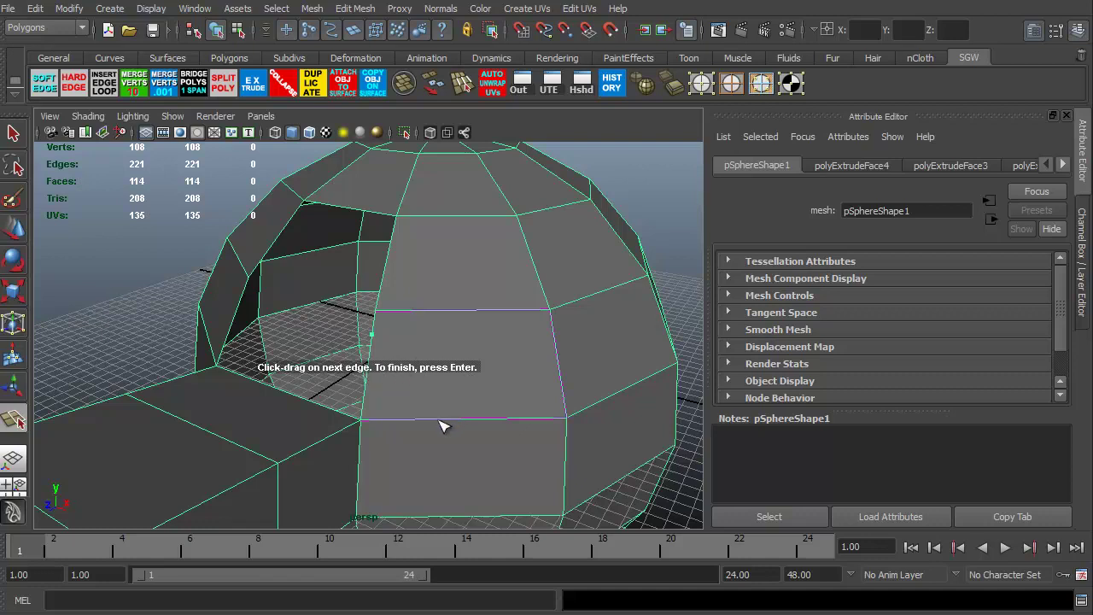
left_click_drag(436, 423, 457, 456)
left_click_drag(453, 455, 475, 470, "alt")
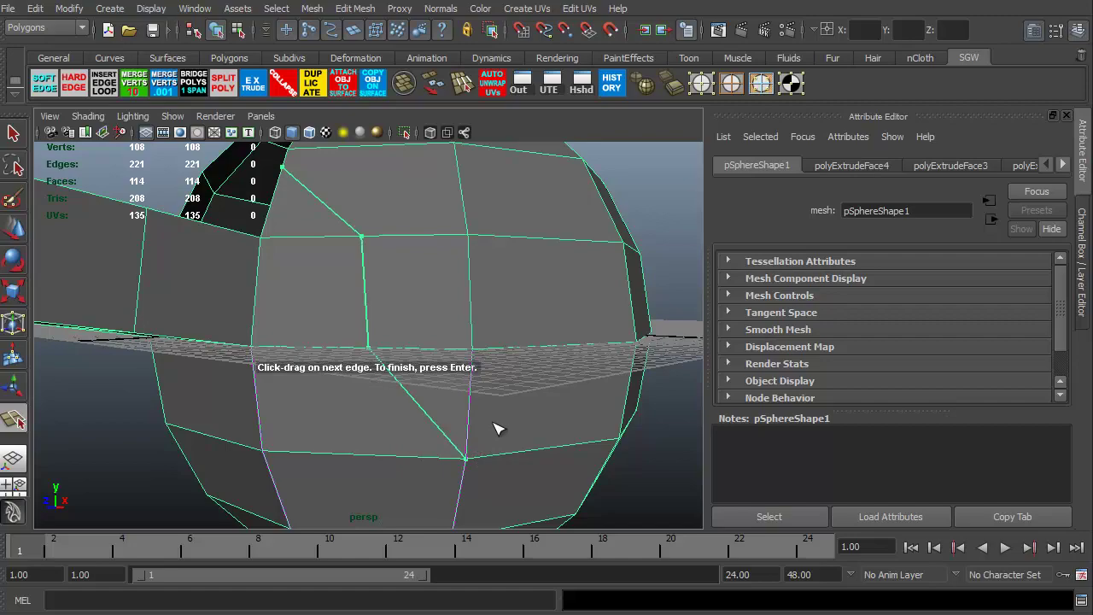
key("Return")
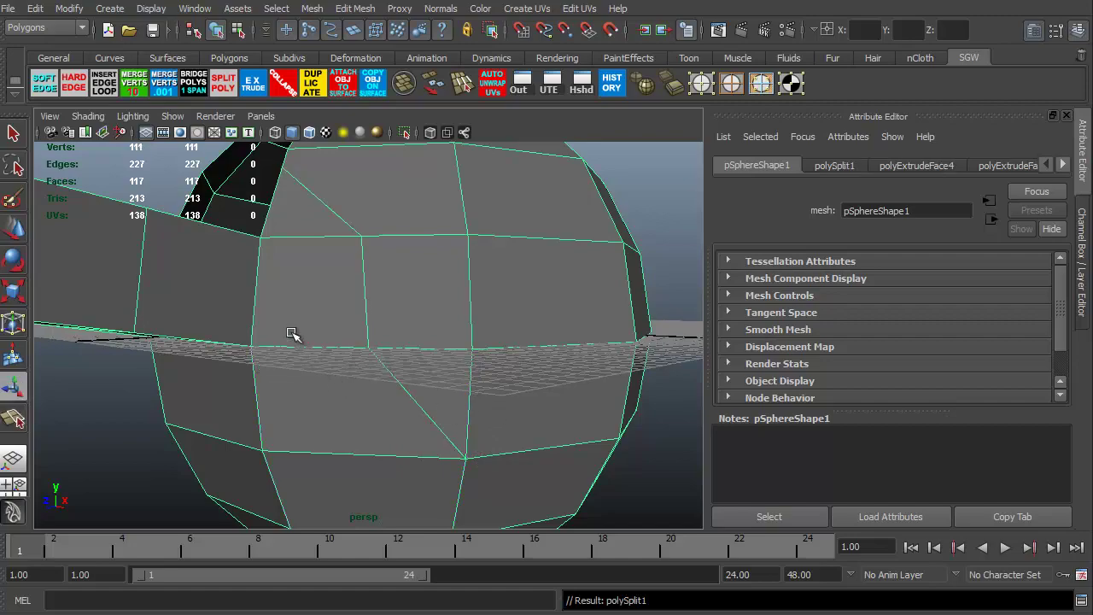
left_click_drag(290, 334, 310, 313, "alt")
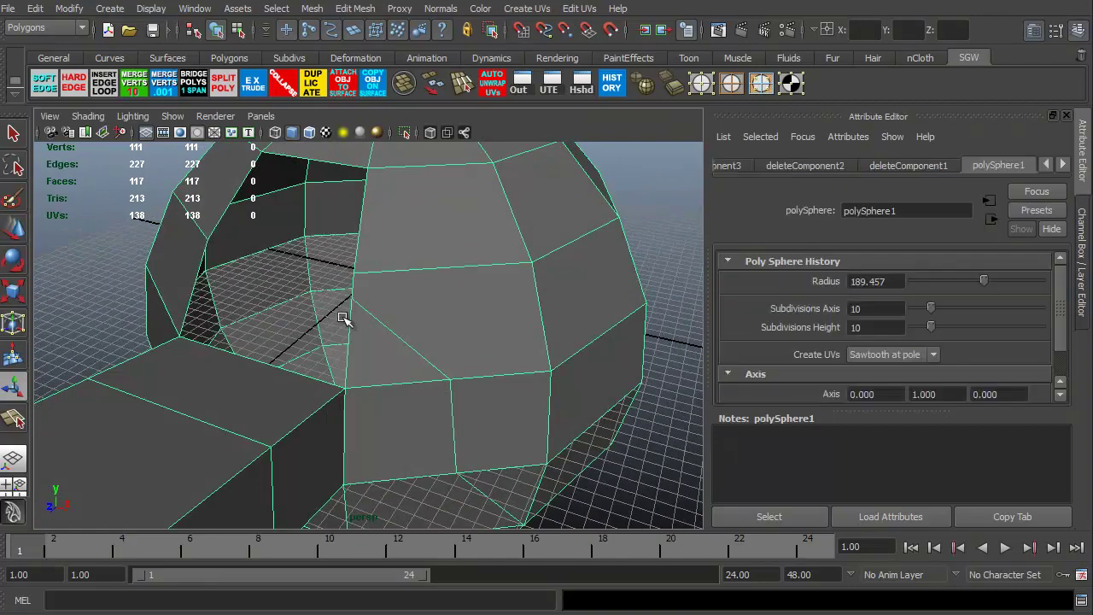
Try to snap the cut's start vertex on the opening's side edge up to the corner vertex above, and undo the move.
key("F8")
left_click(342, 307)
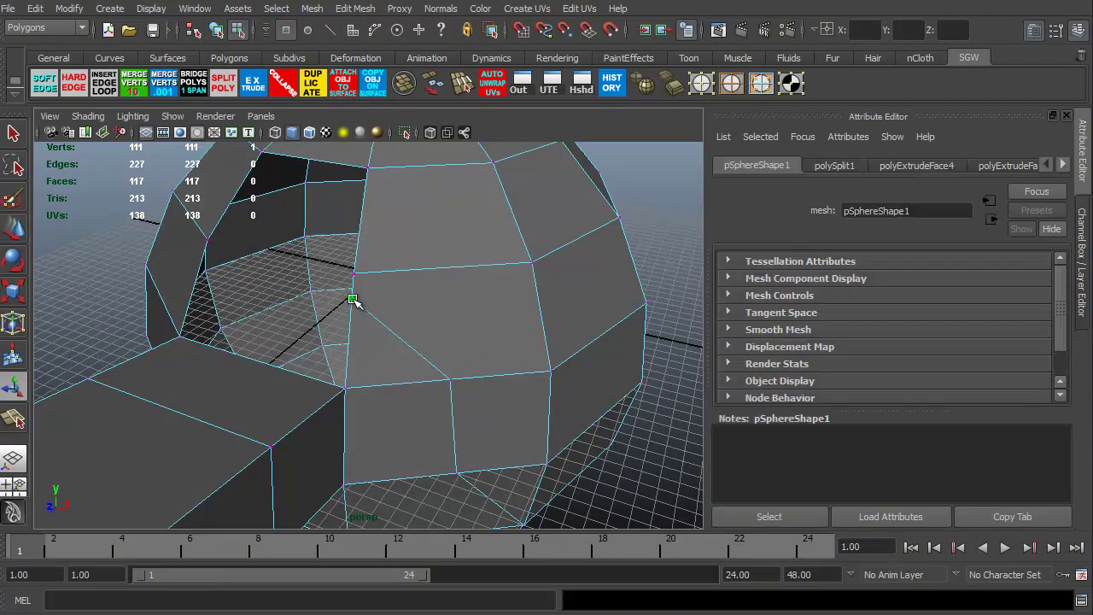
left_click_drag(356, 302, 293, 381, "alt")
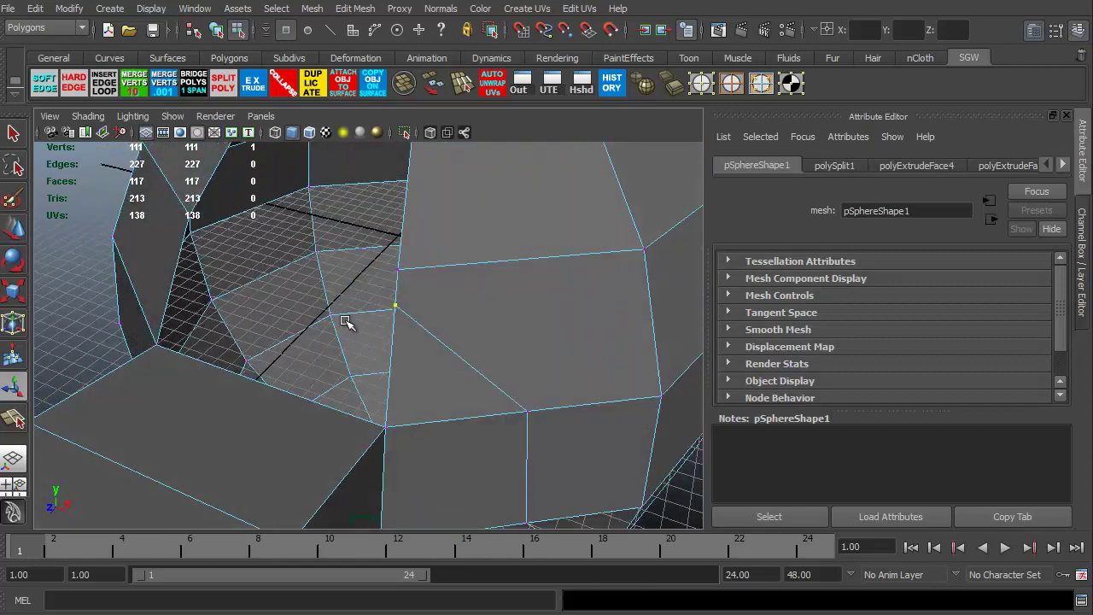
left_click(391, 306)
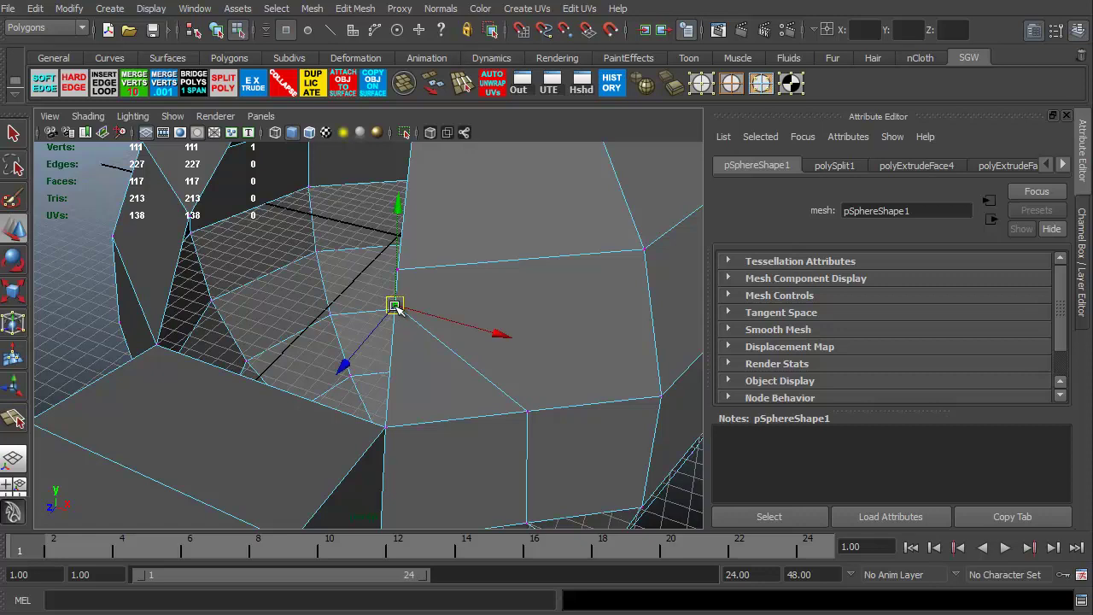
left_click_drag(395, 305, 391, 278)
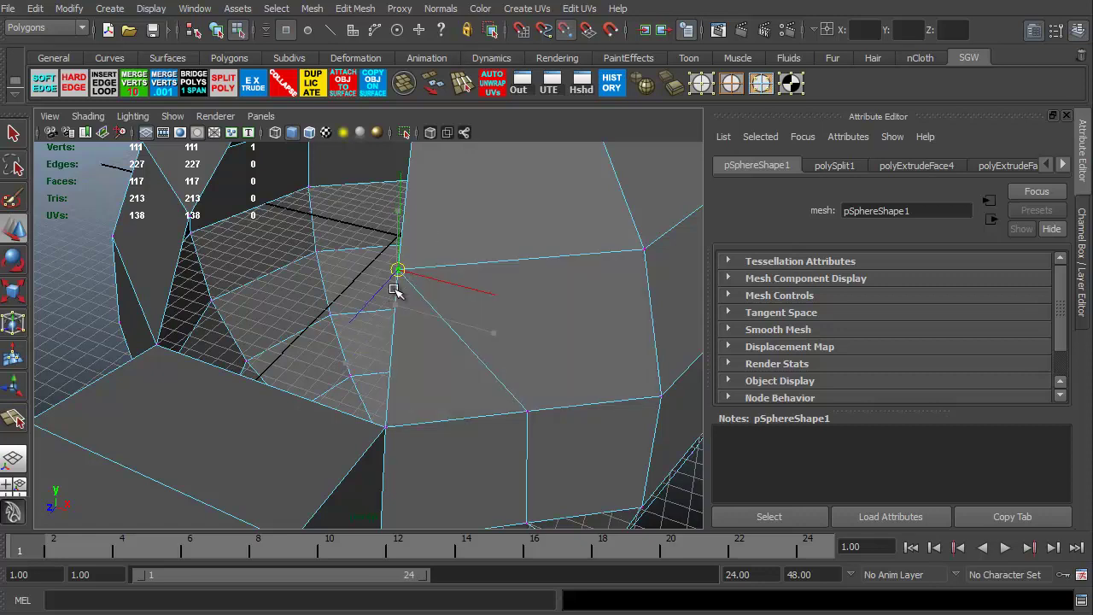
left_click_drag(395, 272, 393, 276)
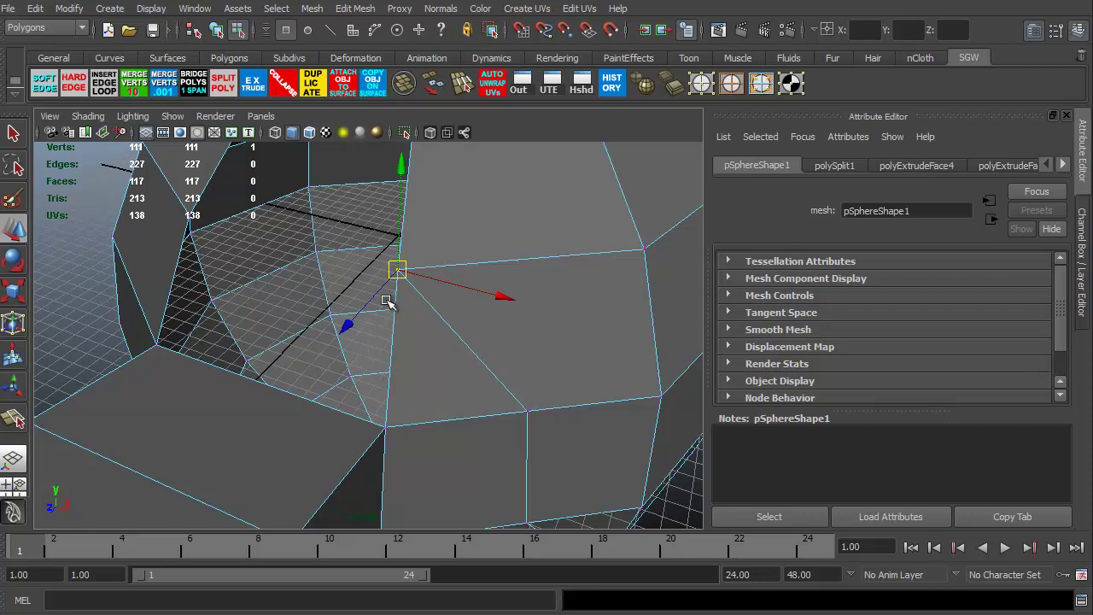
key("ctrl+z")
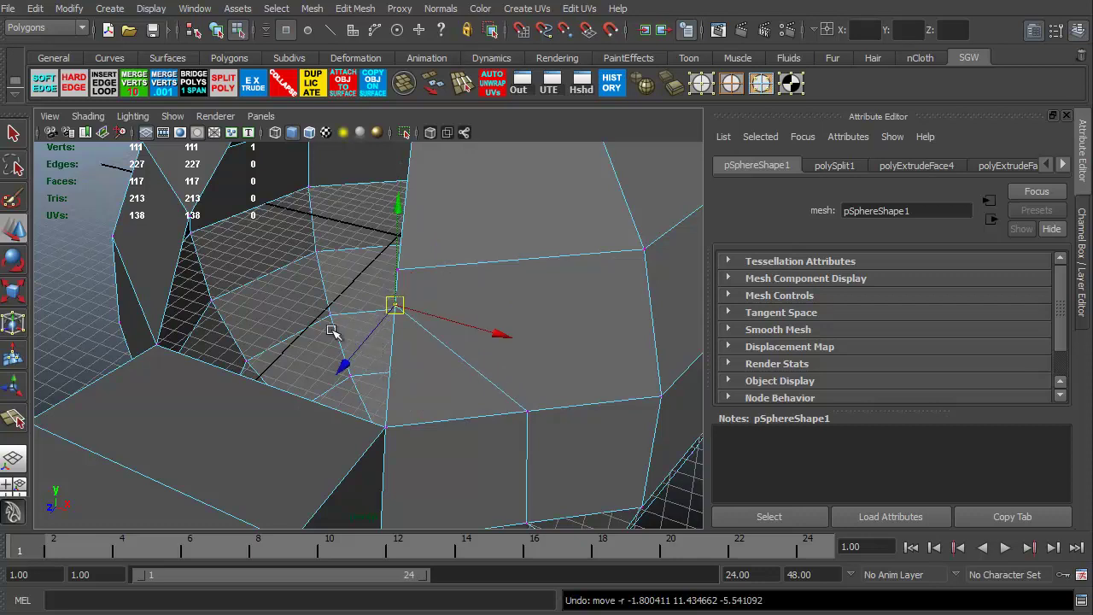
Snap the cut's three vertices onto neighbouring corner vertices: the arm's upper base corner, the opening corner above and the lower face corner.
left_click(526, 412)
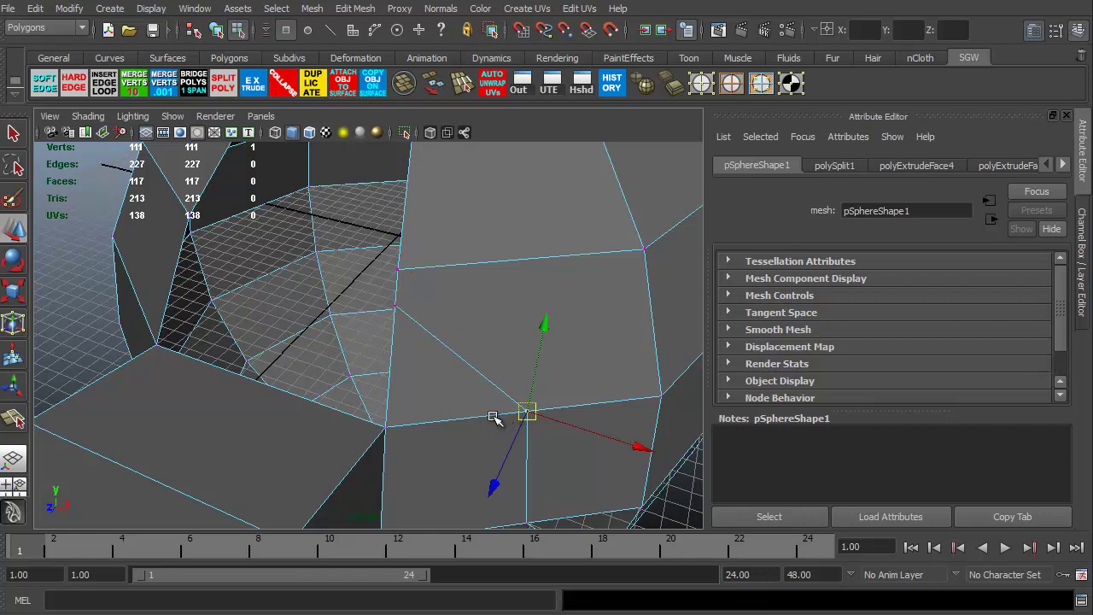
key("v")
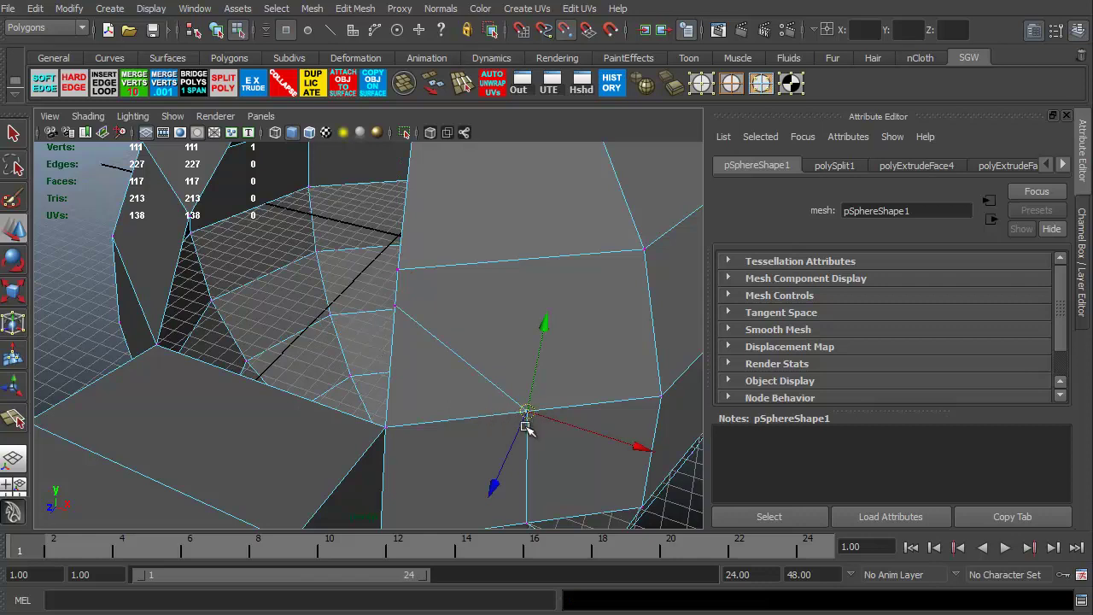
key("v")
left_click_drag(527, 412, 385, 416)
left_click(397, 306)
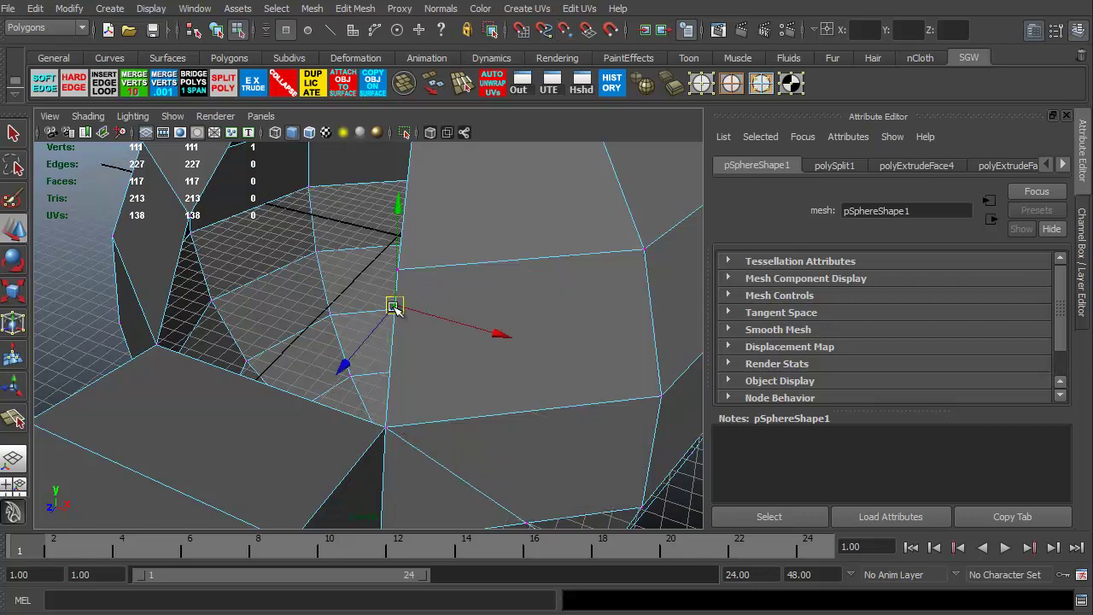
left_click_drag(394, 308, 382, 318)
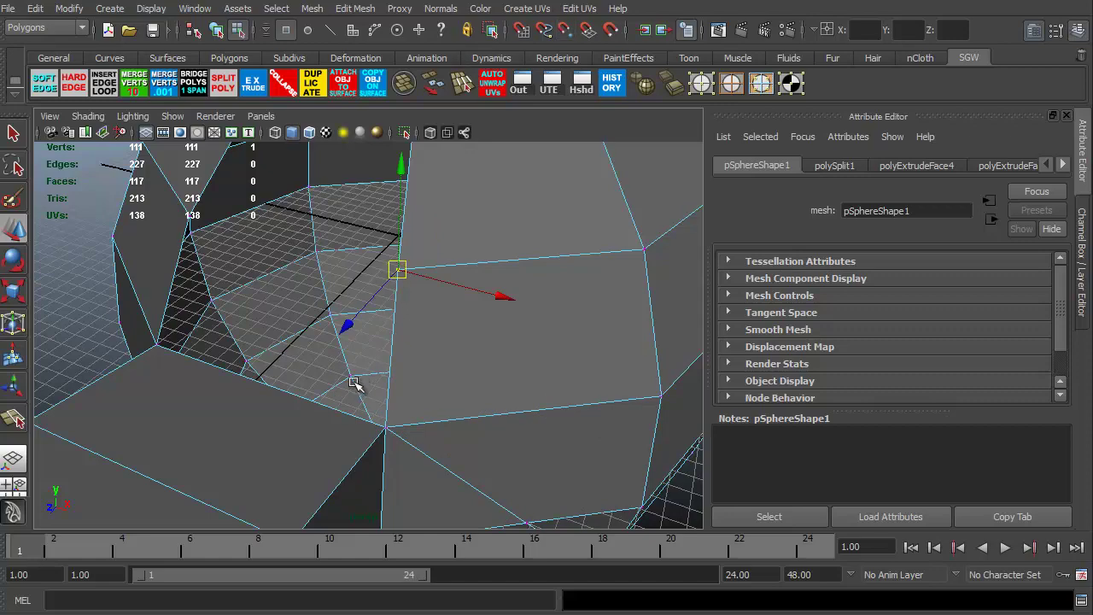
left_click_drag(356, 383, 538, 419, "alt")
left_click(432, 415)
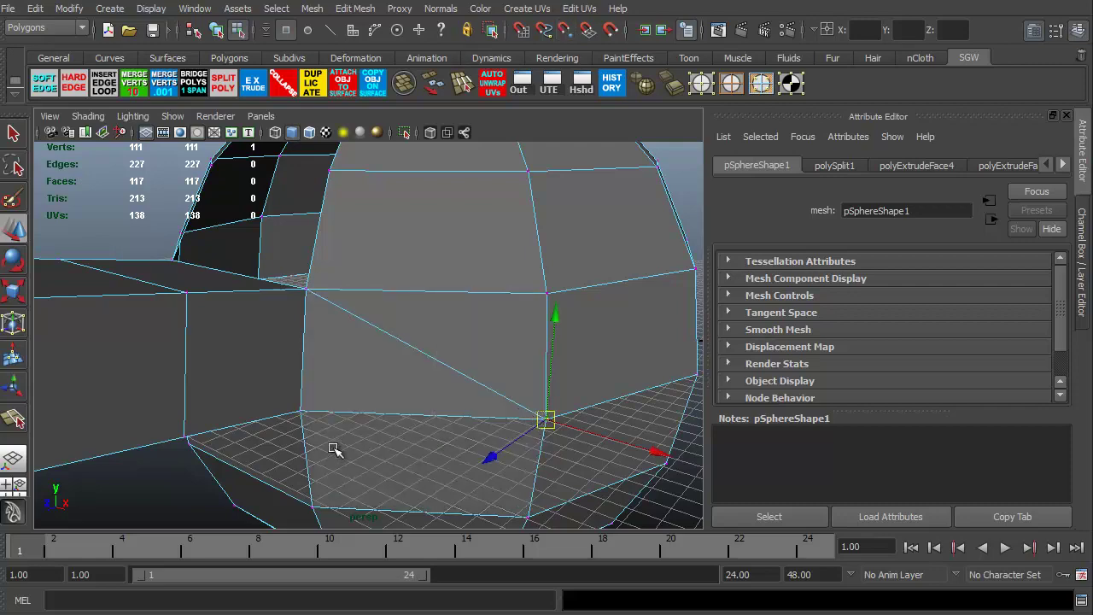
Delete the leftover diagonal edge across the face beside the arm's base.
left_click_drag(336, 419, 417, 382, "alt")
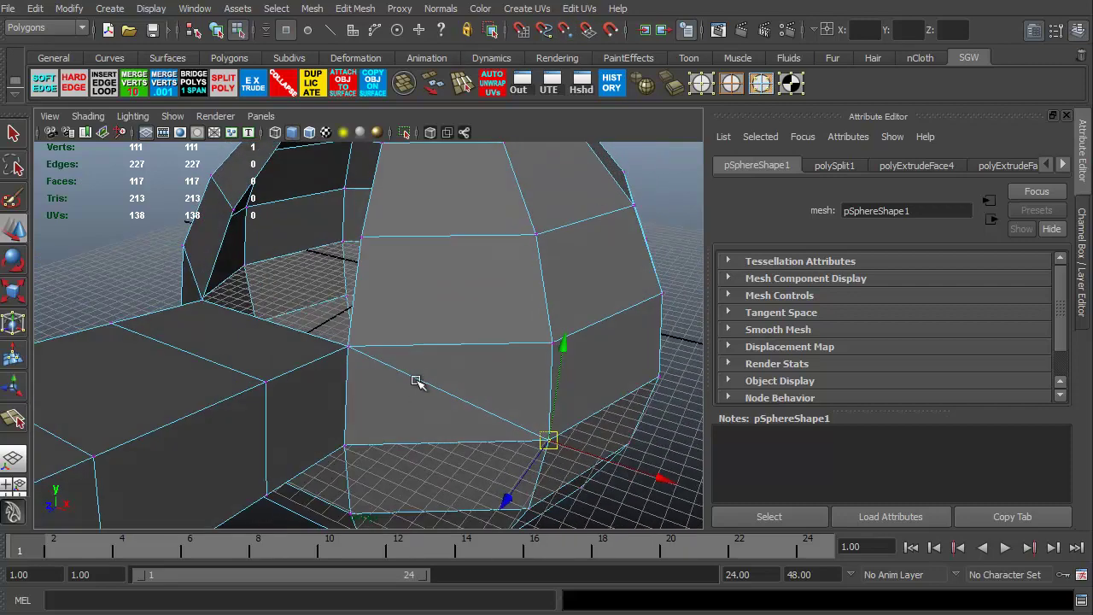
key("F10")
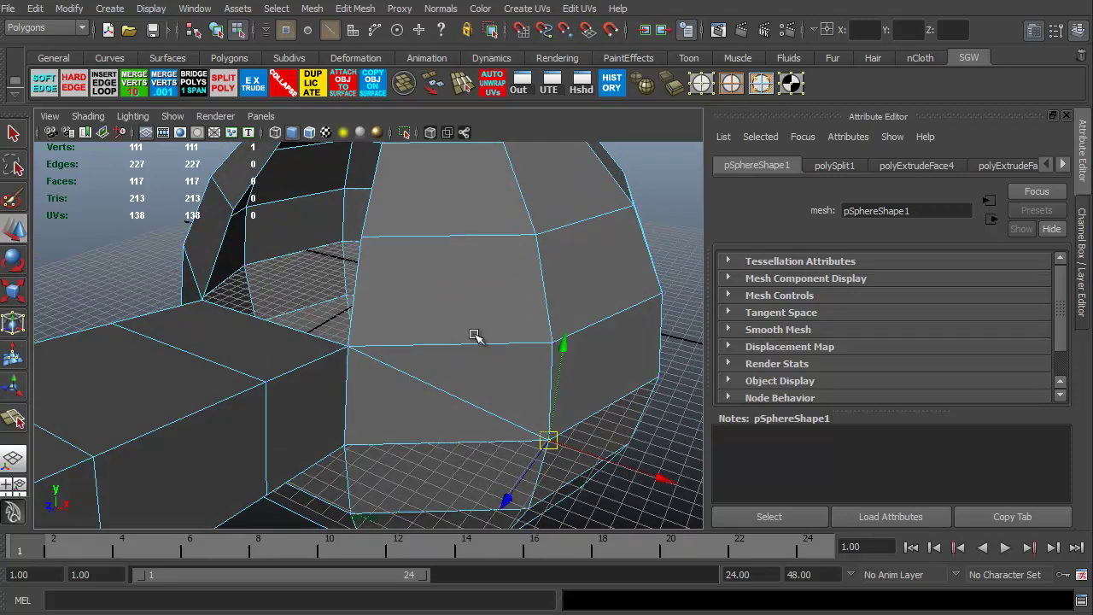
left_click(438, 390)
key("Delete")
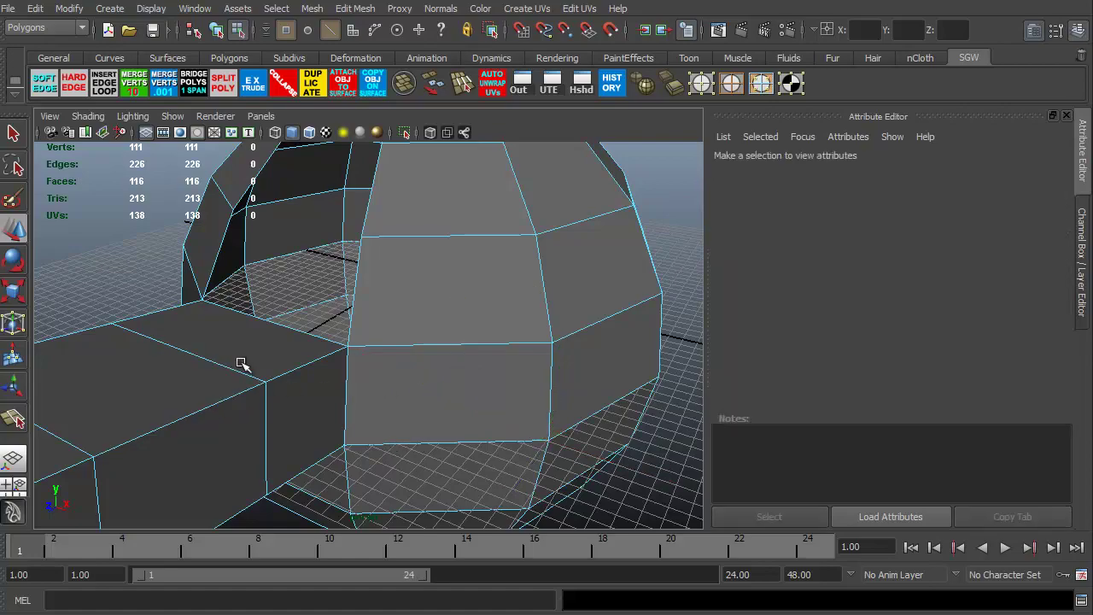
Collapse the end face of the extruded arm into a single point.
left_click_drag(353, 419, 278, 384, "alt")
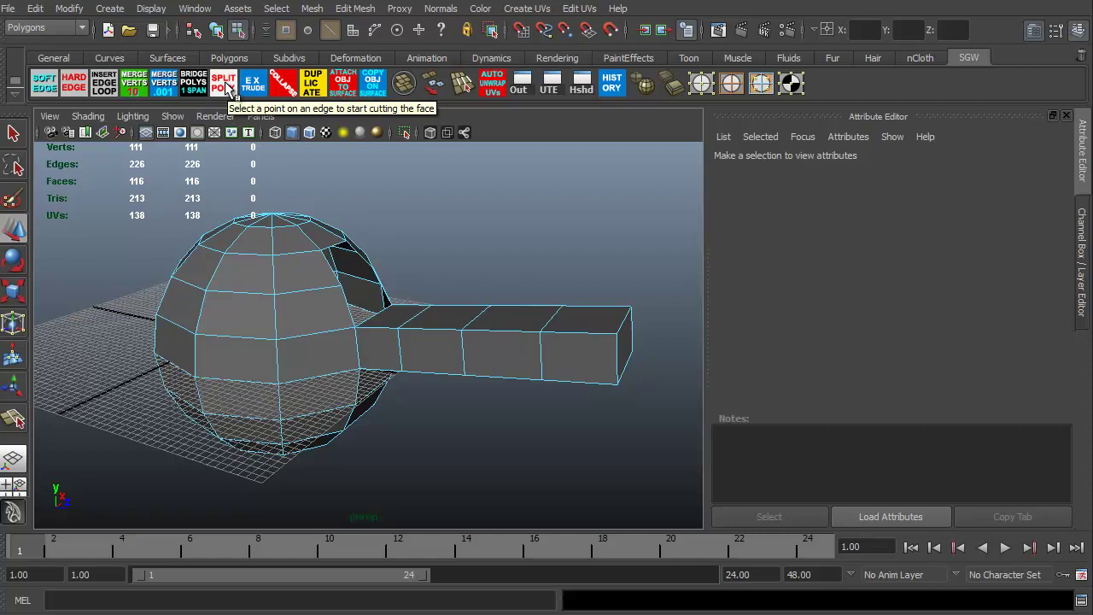
left_click_drag(342, 383, 291, 407, "alt")
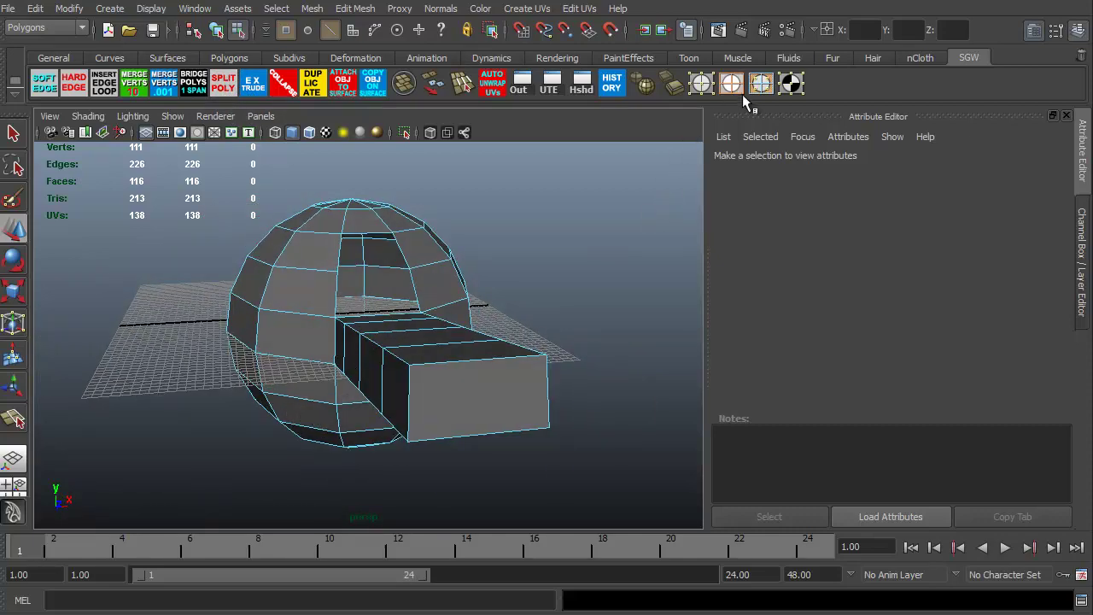
key("F11")
left_click(490, 396)
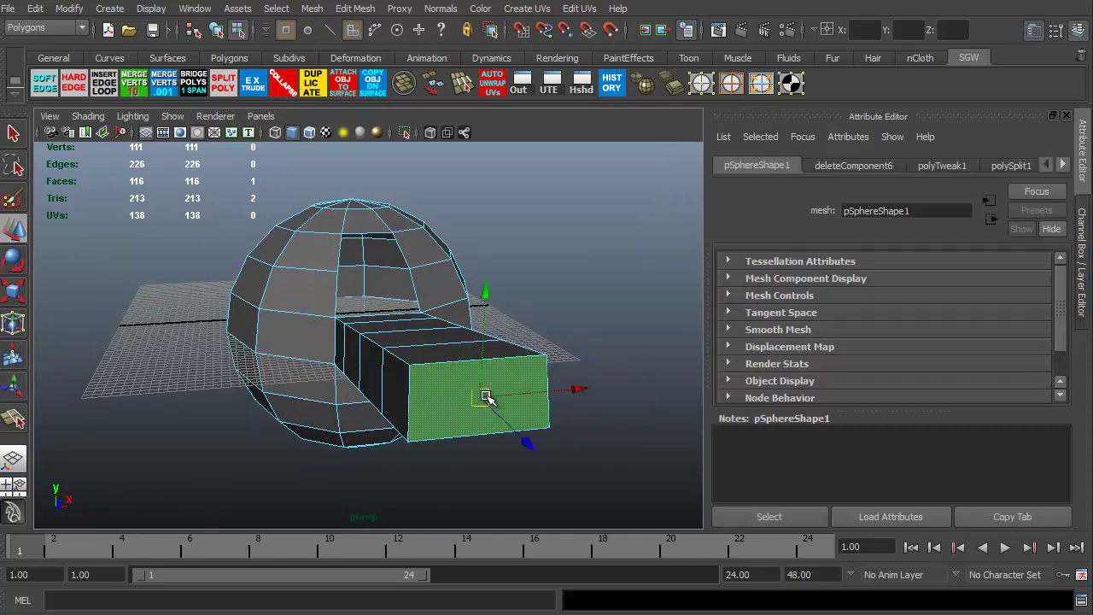
left_click(290, 89)
Collapse the vertical edge on the opening's side just above the arm's base.
left_click_drag(161, 363, 200, 370, "alt")
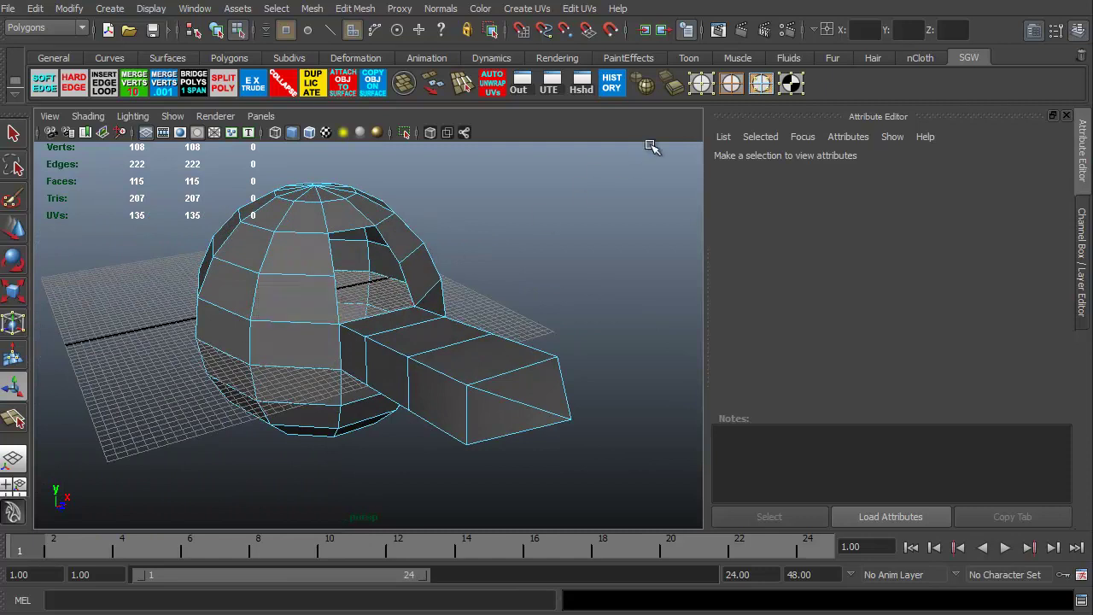
left_click(732, 85)
left_click(339, 303)
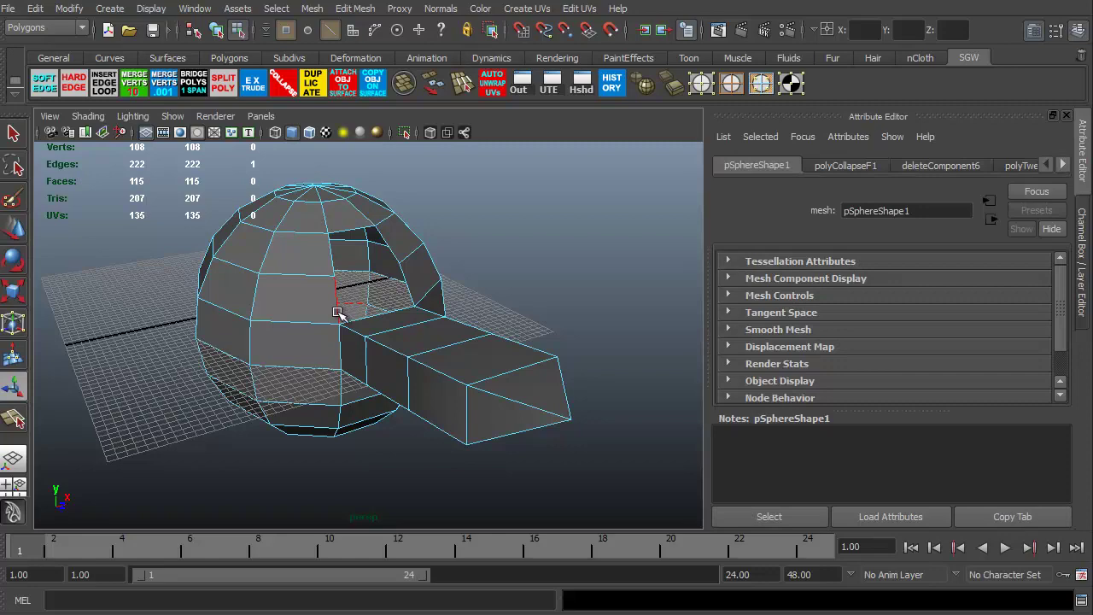
left_click_drag(298, 264, 244, 361, "alt")
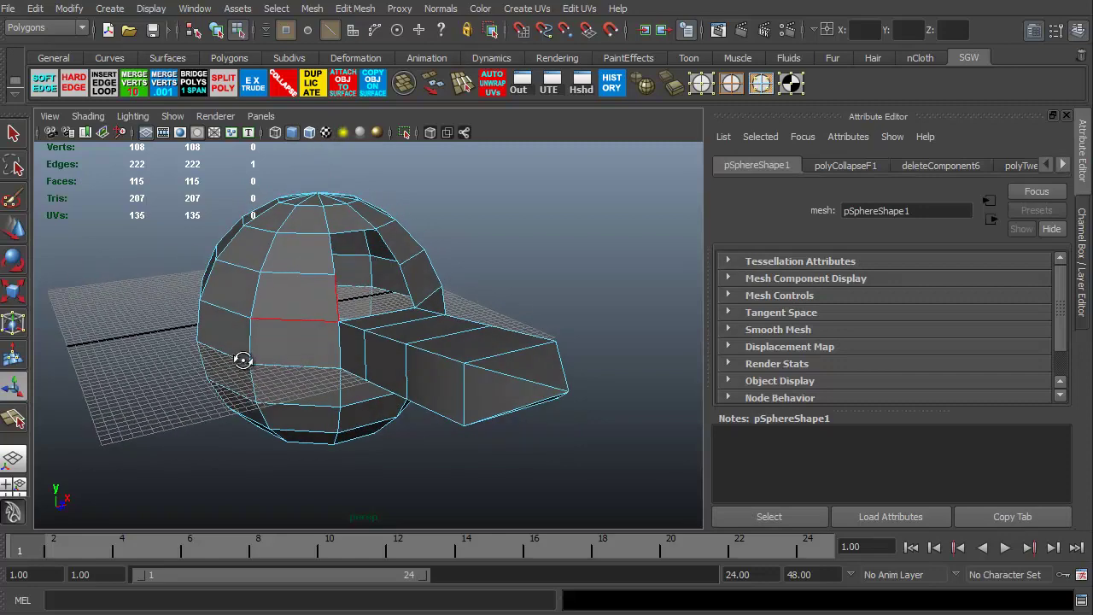
left_click(285, 85)
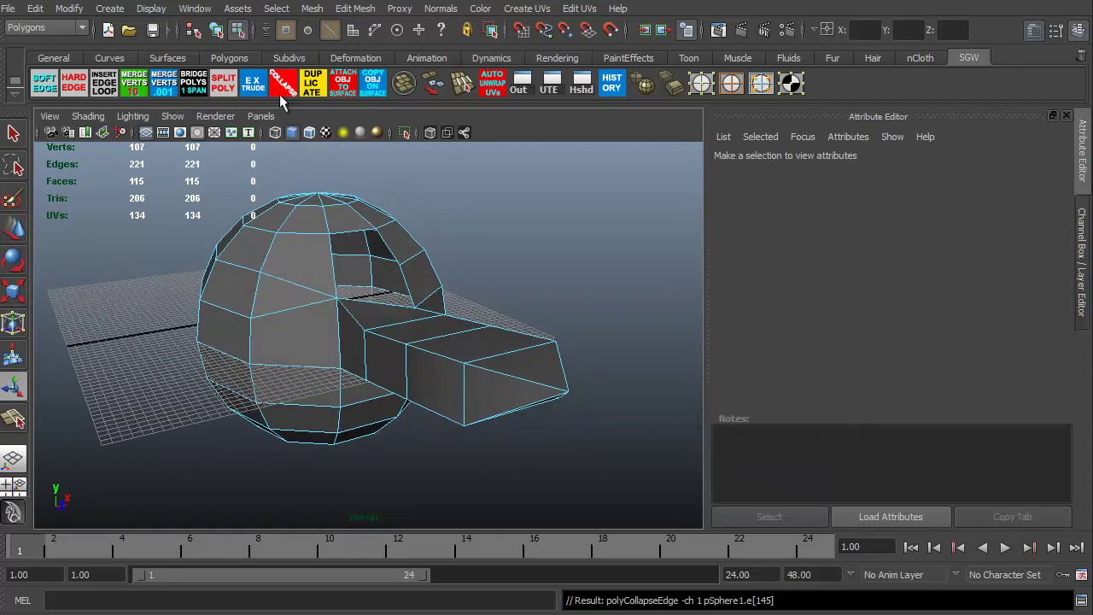
Collapse the next three vertical edges of the same row around the sphere, one after another.
left_click_drag(186, 318, 229, 322, "alt")
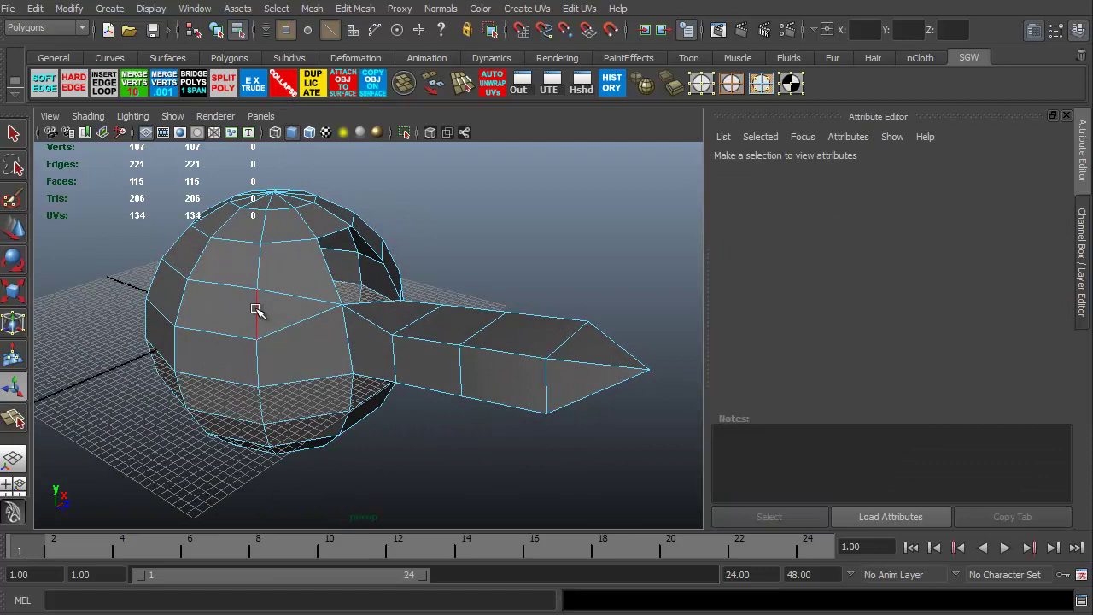
left_click(256, 309)
key("g")
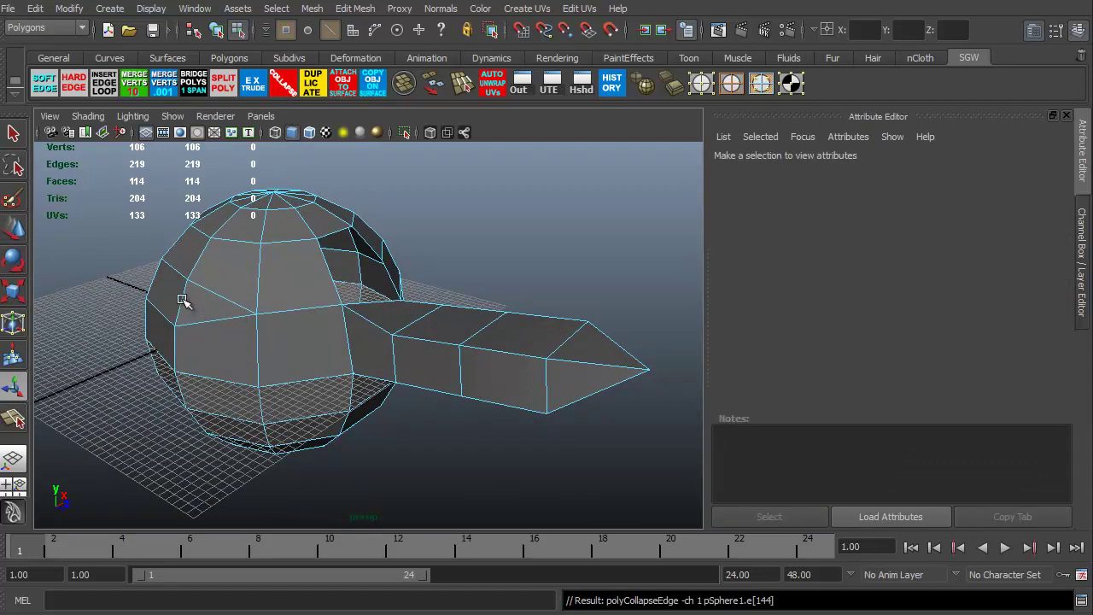
left_click(182, 300)
key("g")
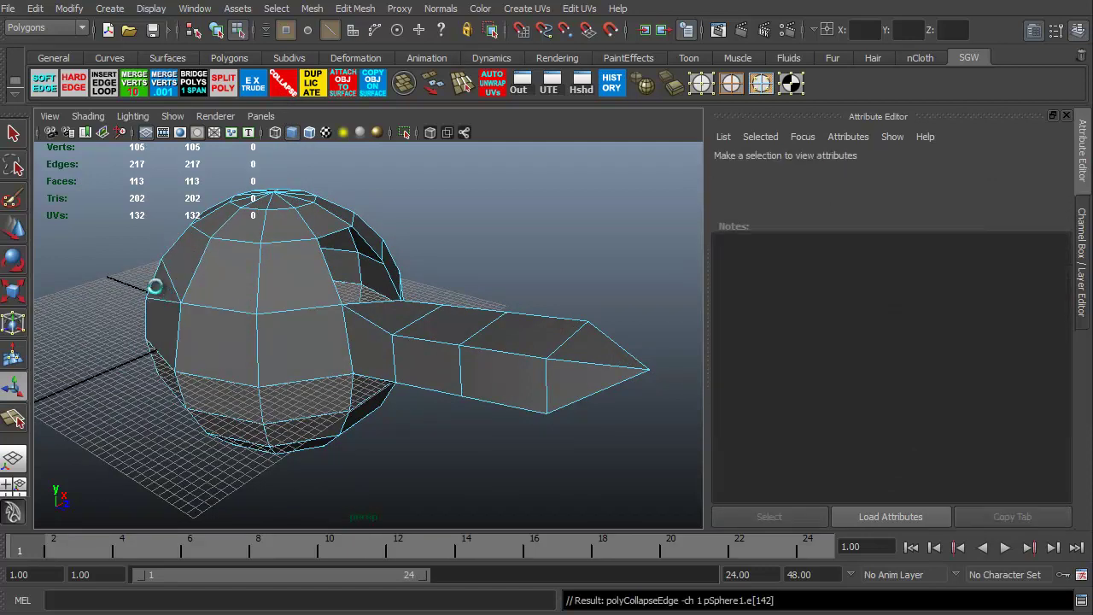
left_click(154, 286)
key("g")
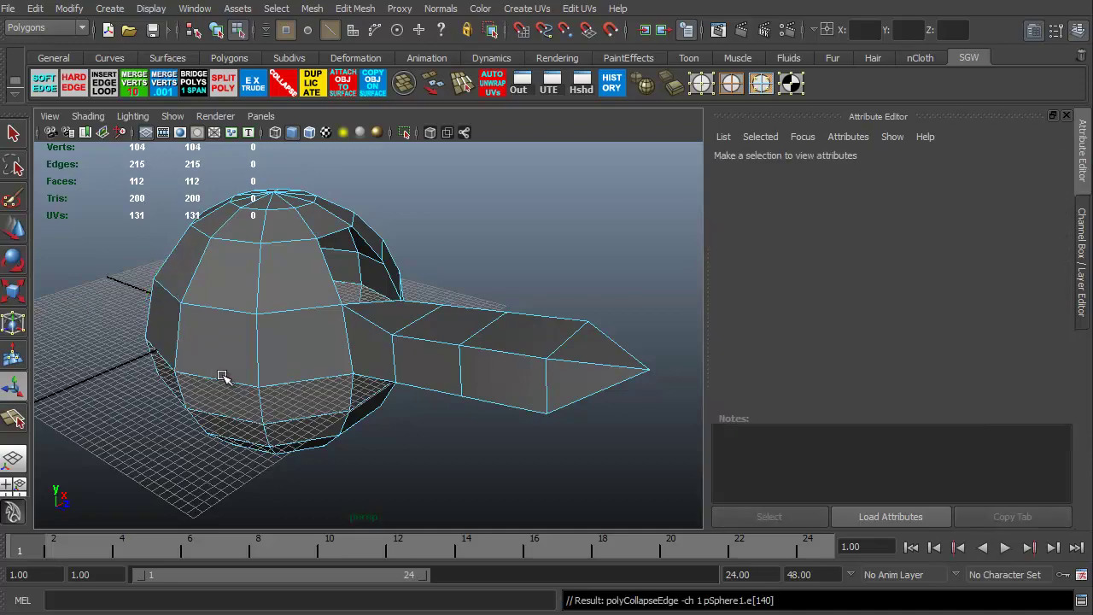
Collapse two vertical edges of the same row on the far side of the sphere.
left_click_drag(221, 376, 392, 363, "alt")
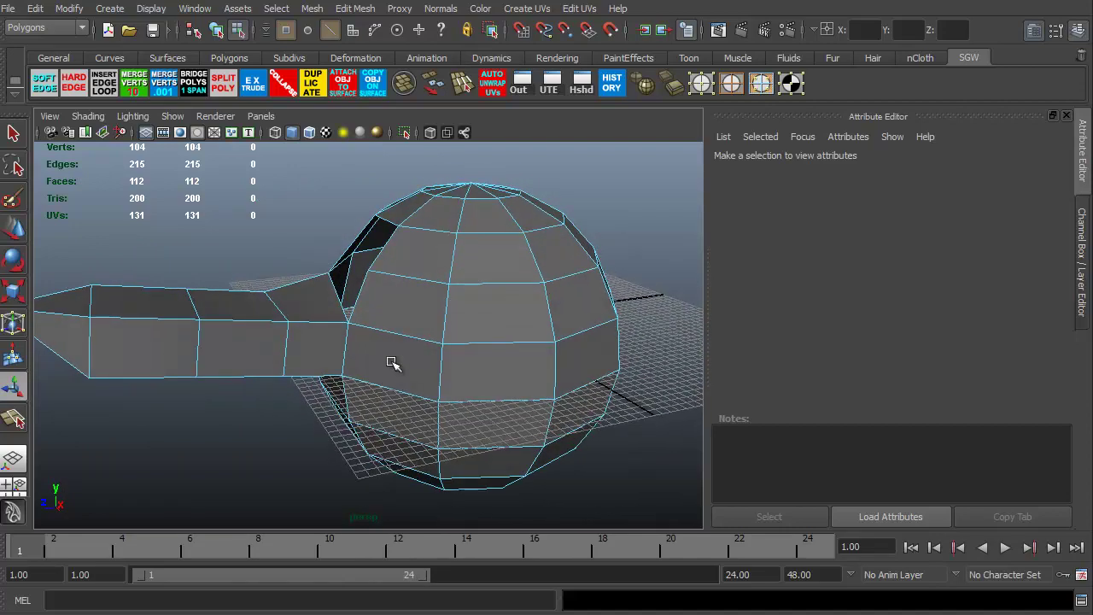
left_click(446, 317)
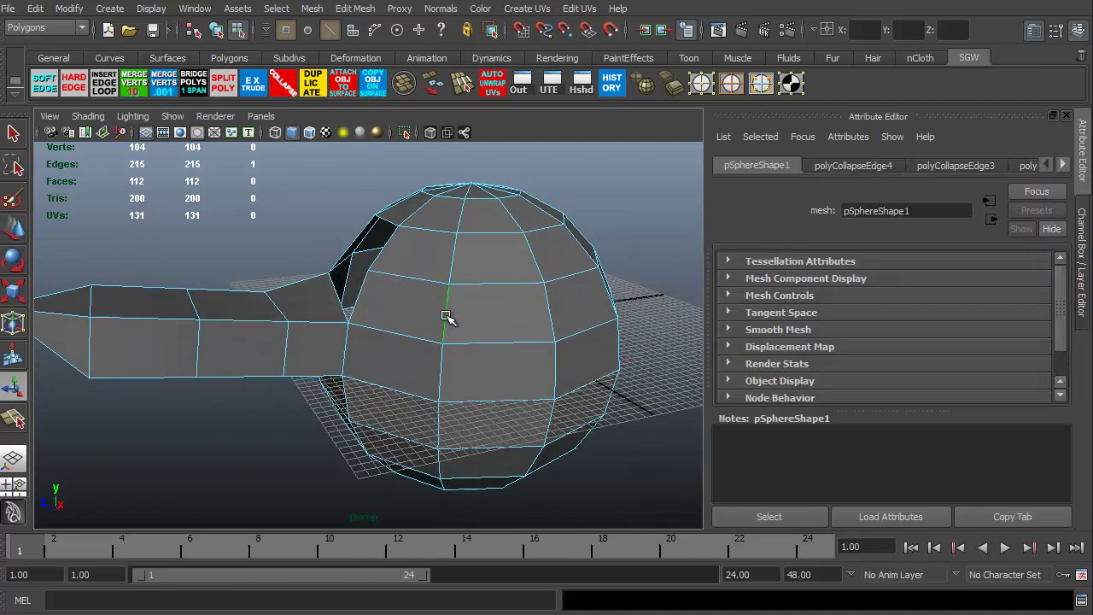
right_click_drag(446, 317, 484, 319, "shift")
left_click(547, 310)
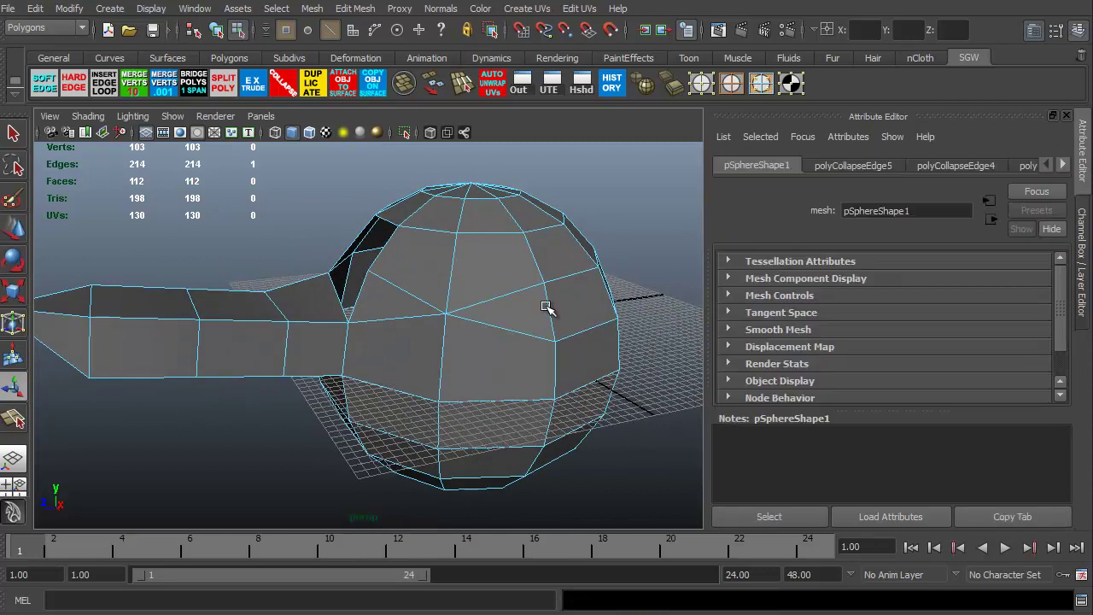
right_click_drag(549, 308, 539, 305, "shift")
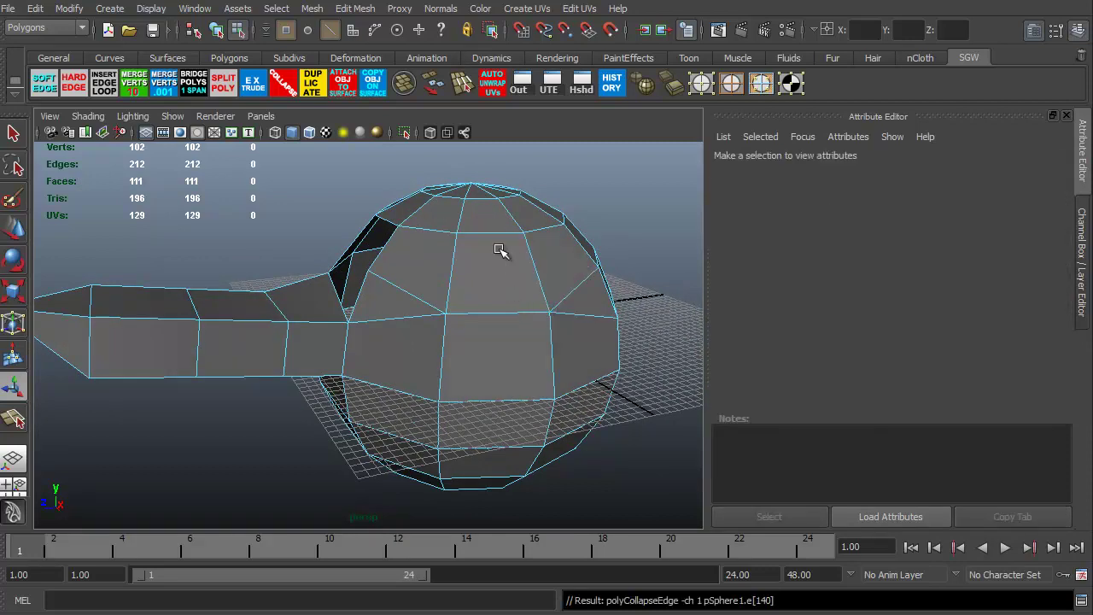
Collapse the vertical edge directly above the last collapsed one, in the next row up on the sphere.
double_click(515, 213)
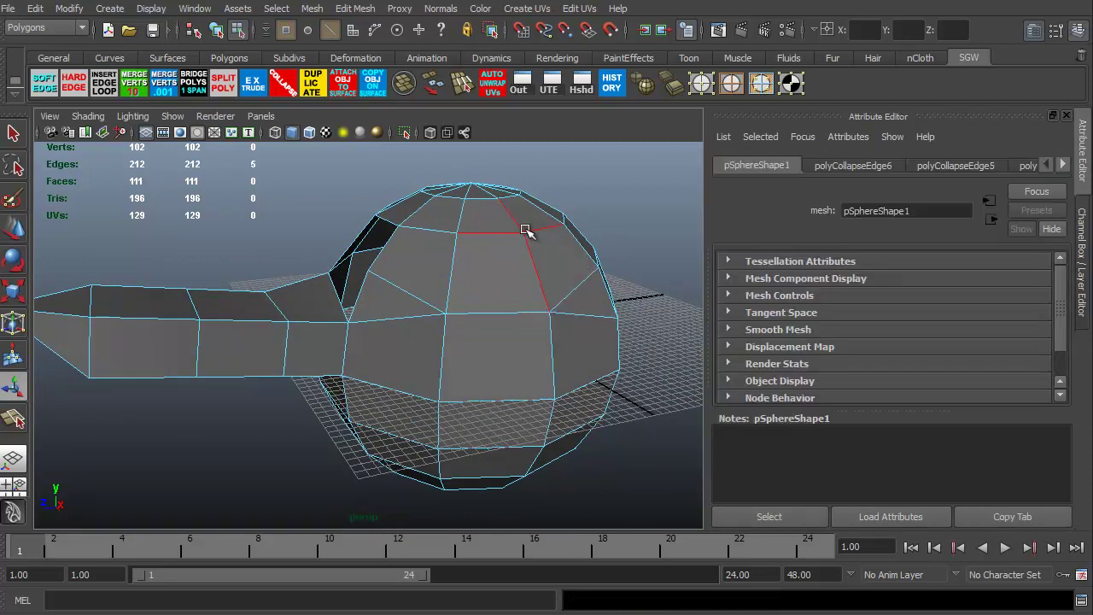
left_click(506, 232, "shift")
left_click_drag(493, 208, 562, 231)
left_click(487, 232, "ctrl")
right_click_drag(519, 266, 464, 305, "shift")
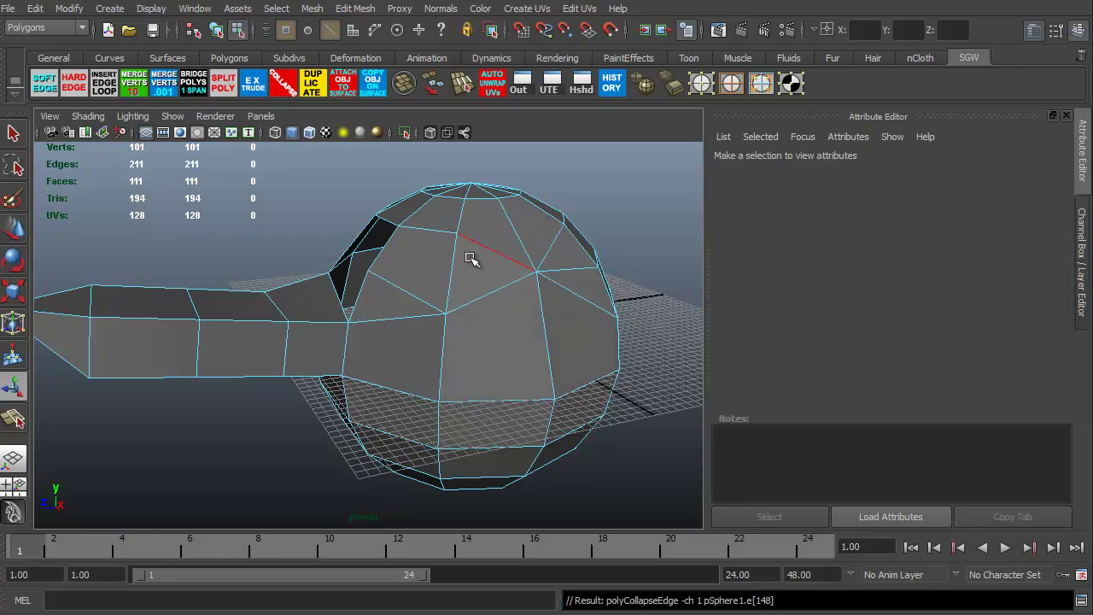
Select the whole edge loop that runs along the arm's upper side edge to its tip.
left_click_drag(317, 430, 353, 422, "alt")
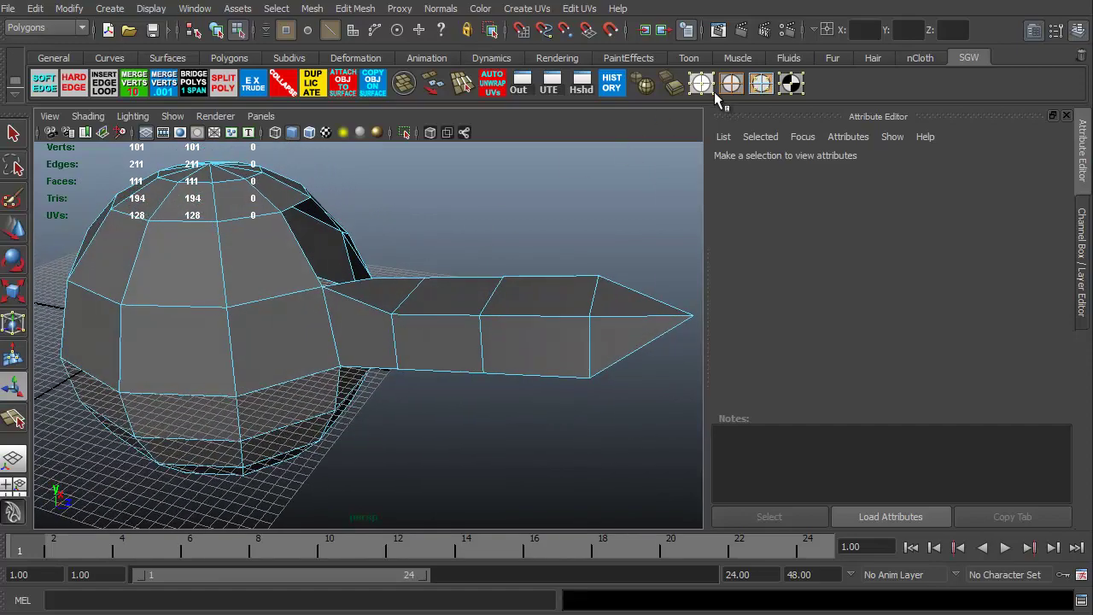
double_click(460, 317)
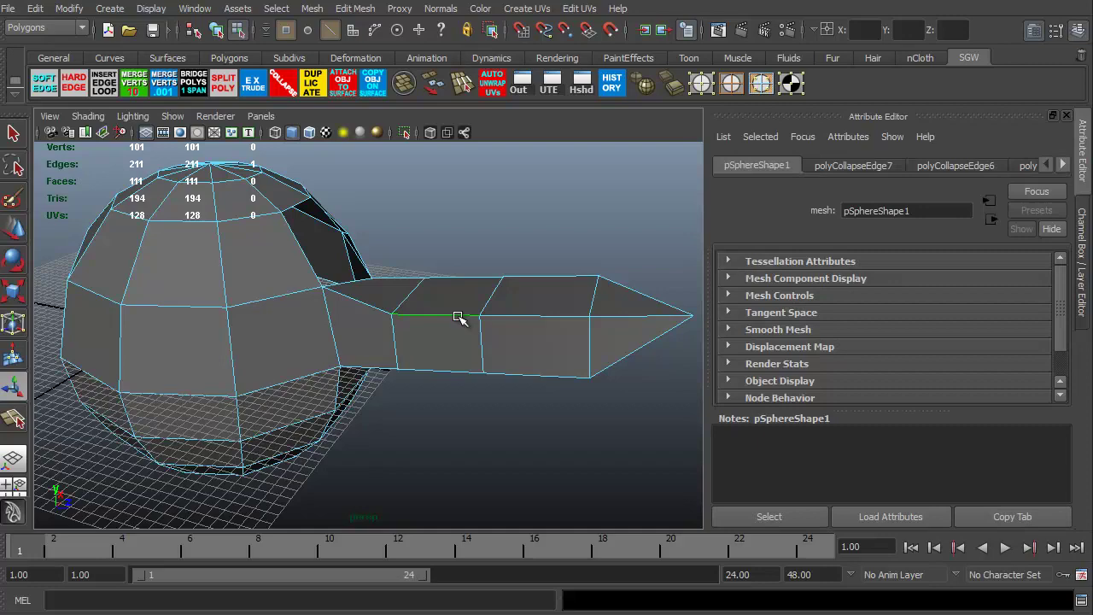
left_click_drag(431, 402, 386, 415, "alt")
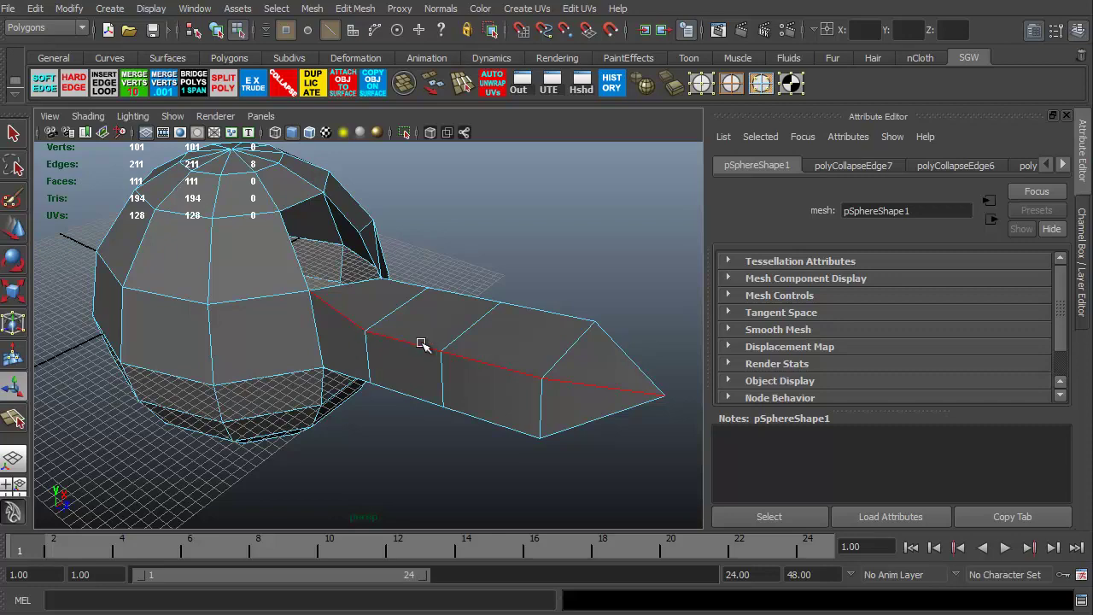
left_click_drag(366, 432, 385, 415, "alt")
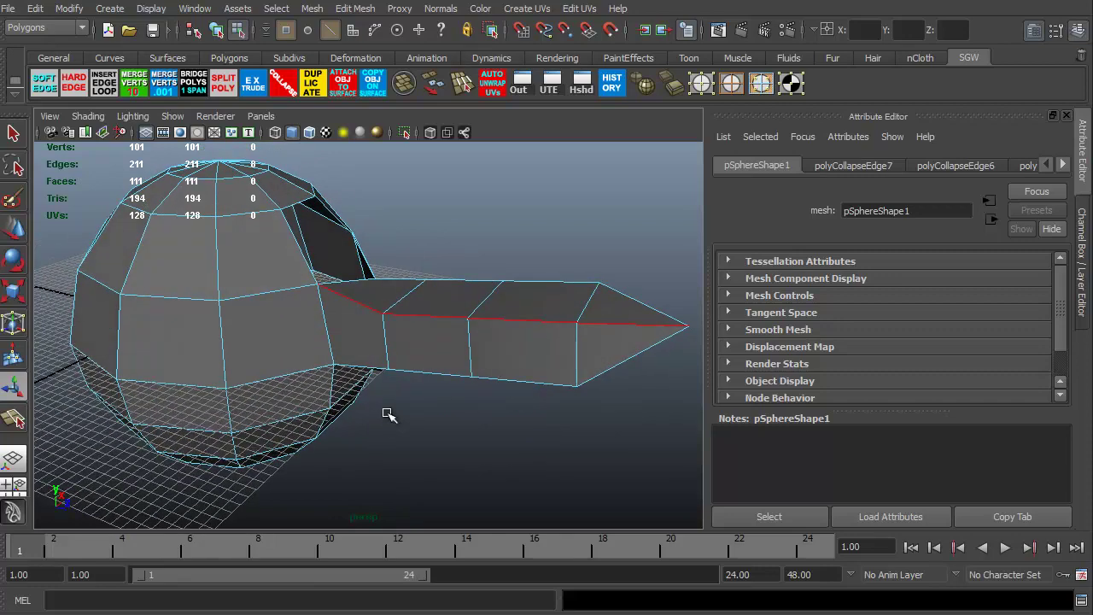
Select the edge loop around the arm nearest the sphere and collapse it to a single point.
left_click_drag(346, 359, 393, 419, "alt")
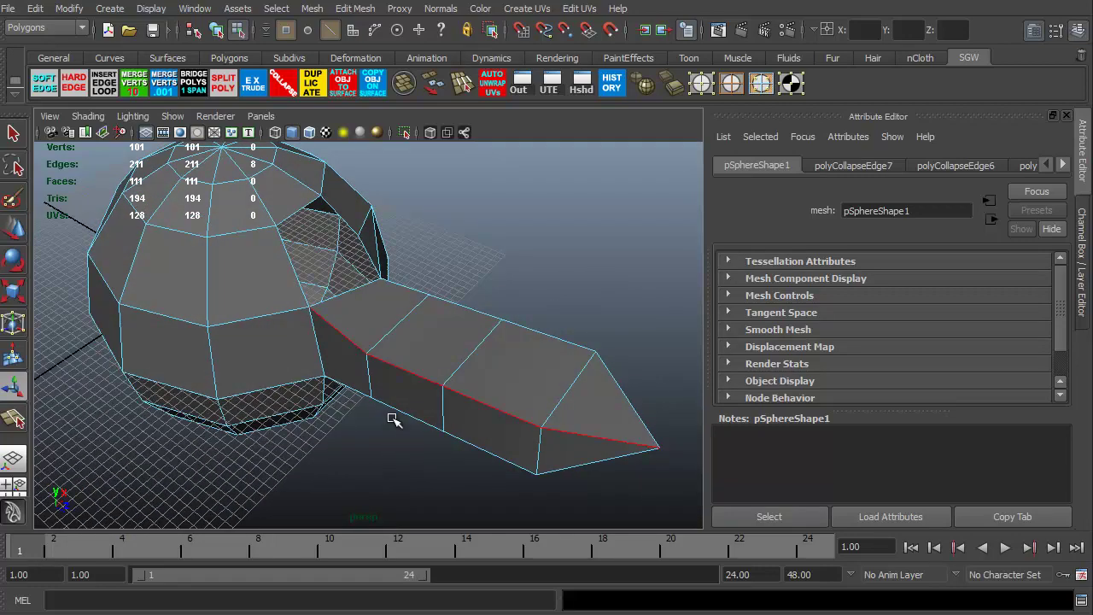
left_click(436, 382, "shift")
left_click(463, 309)
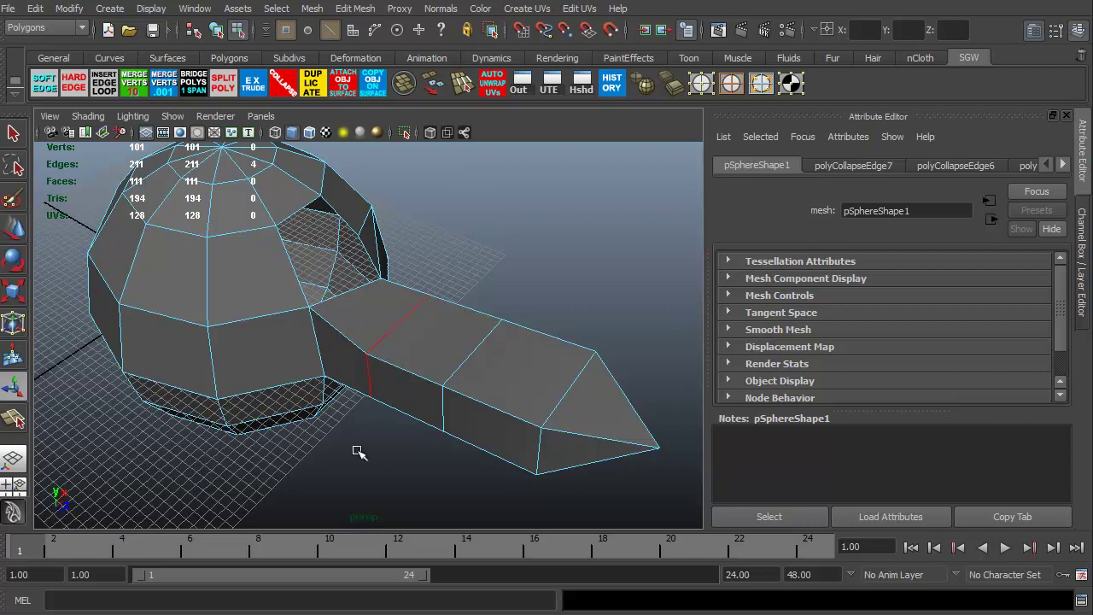
left_click(283, 83)
Insert three edge loops around the sphere's lower half: two in the row just below its middle and one nearer the bottom.
left_click_drag(298, 489, 349, 486, "alt")
middle_click_drag(376, 424, 364, 413, "alt")
left_click_drag(386, 422, 299, 393, "alt")
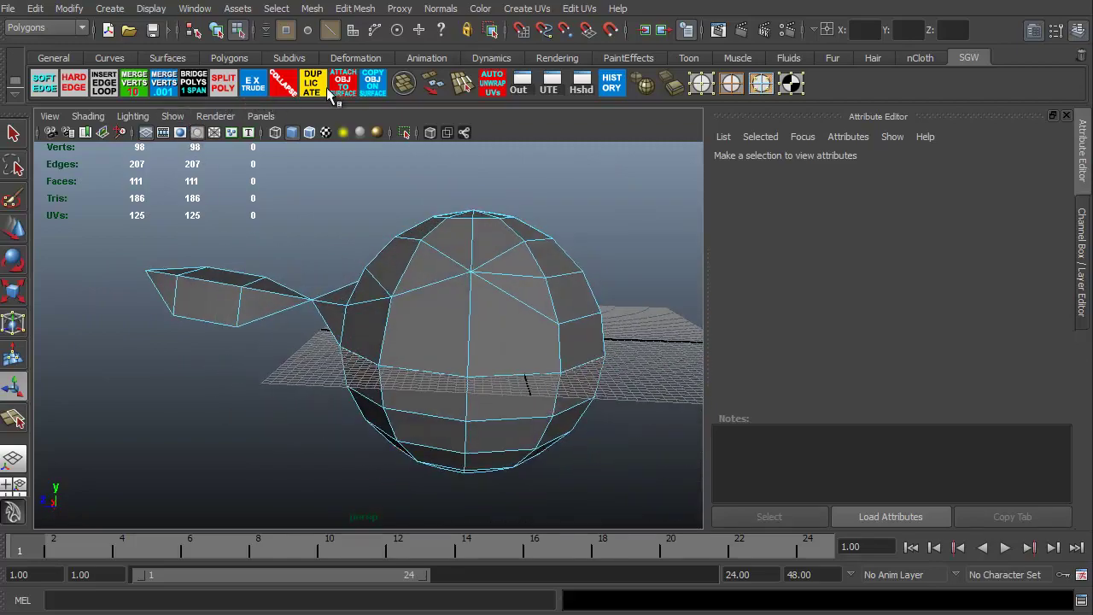
left_click(105, 90)
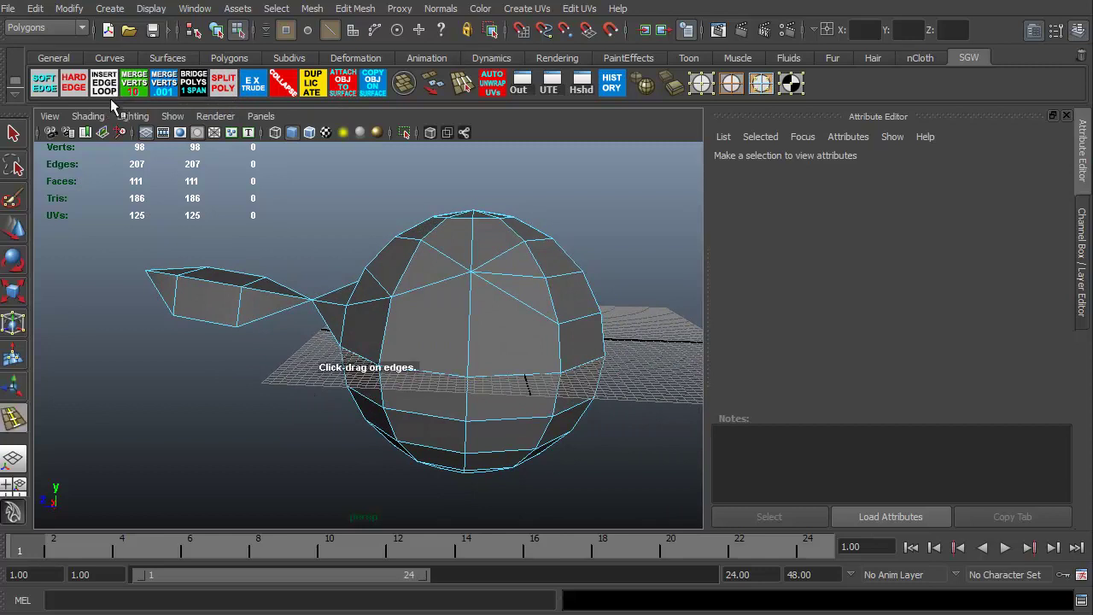
left_click(398, 408)
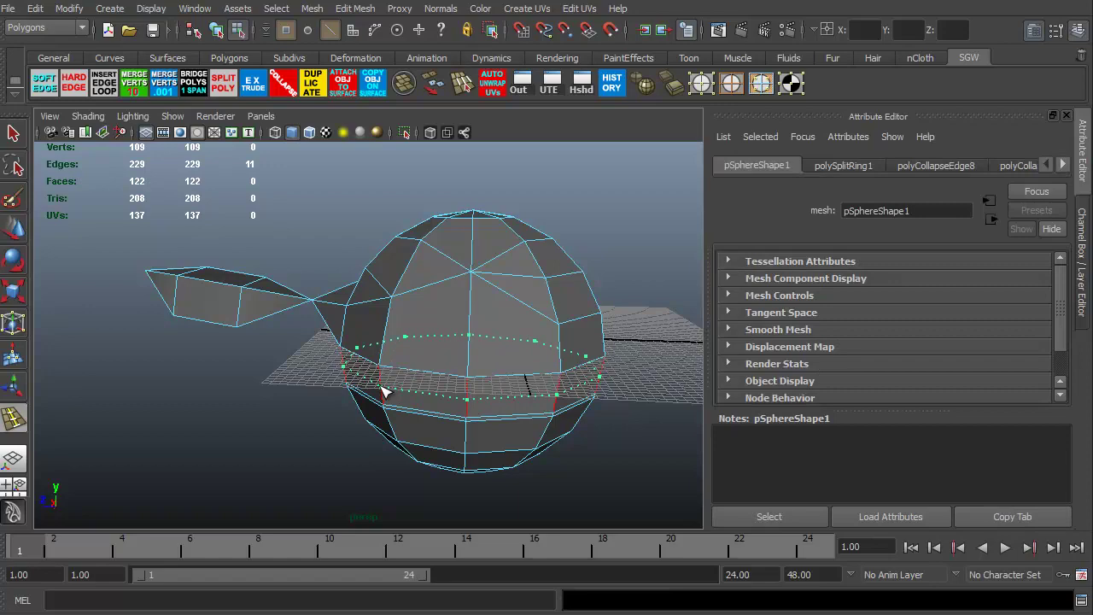
left_click_drag(384, 392, 329, 422, "alt")
left_click(495, 425)
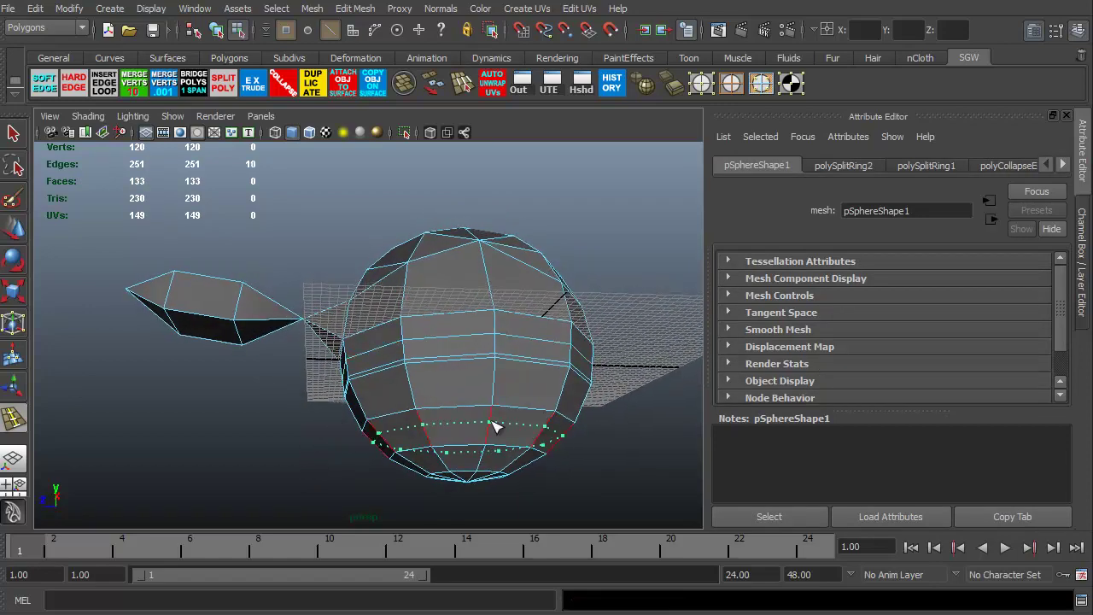
Insert an edge loop through the row of tall faces just above the sphere's middle.
left_click_drag(254, 379, 269, 441, "alt")
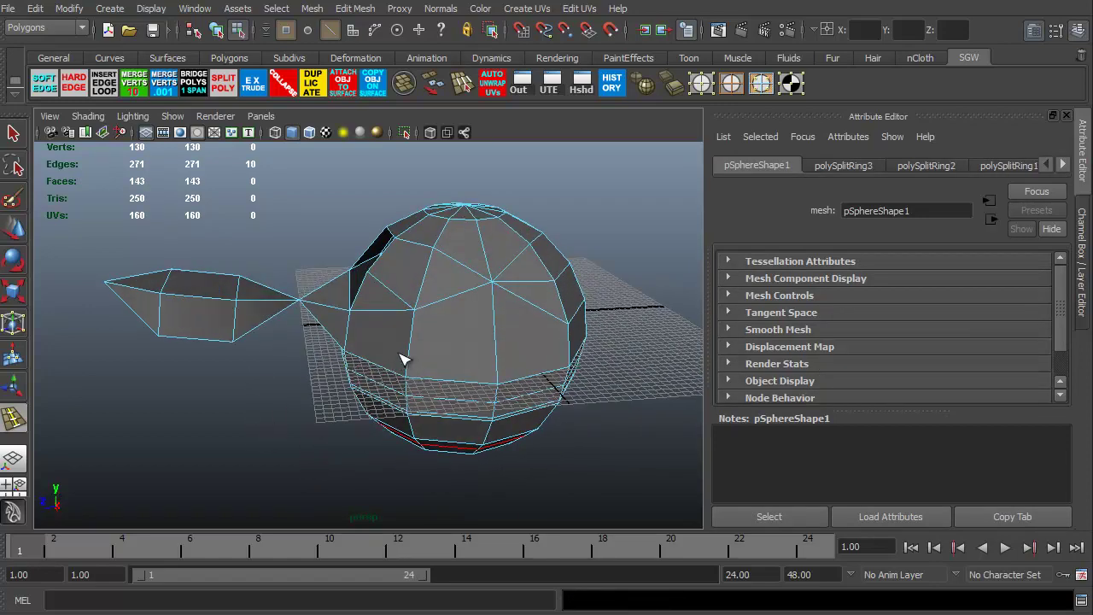
left_click(413, 352)
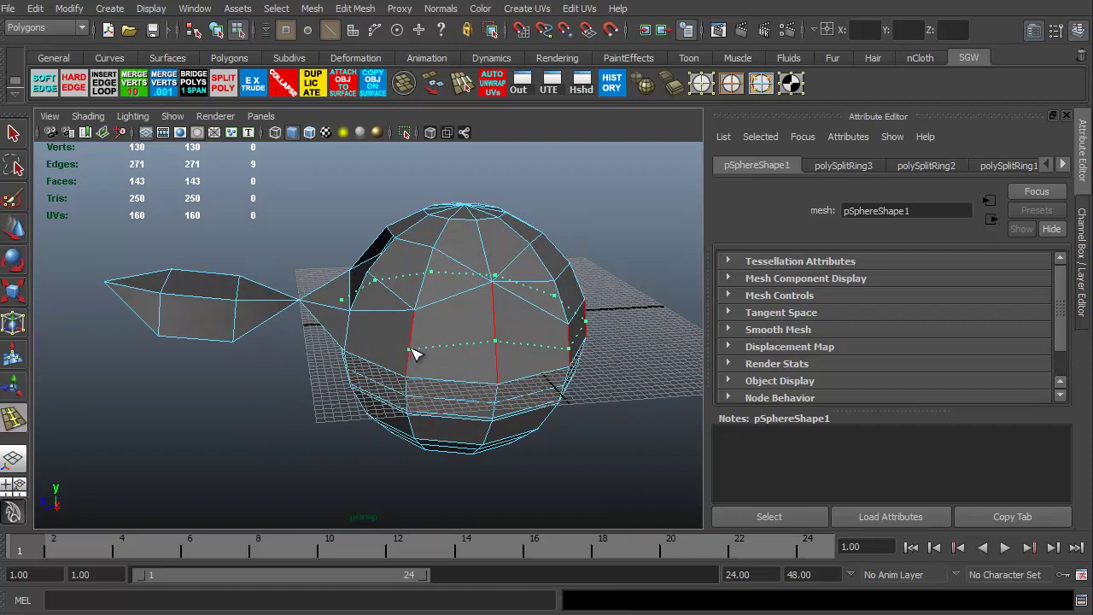
left_click(413, 352)
Split the face beside the arm from the new loop's open end to the pinched vertex where the arm meets the sphere.
left_click_drag(413, 352, 343, 404, "alt")
scroll(399, 420, "up", 3)
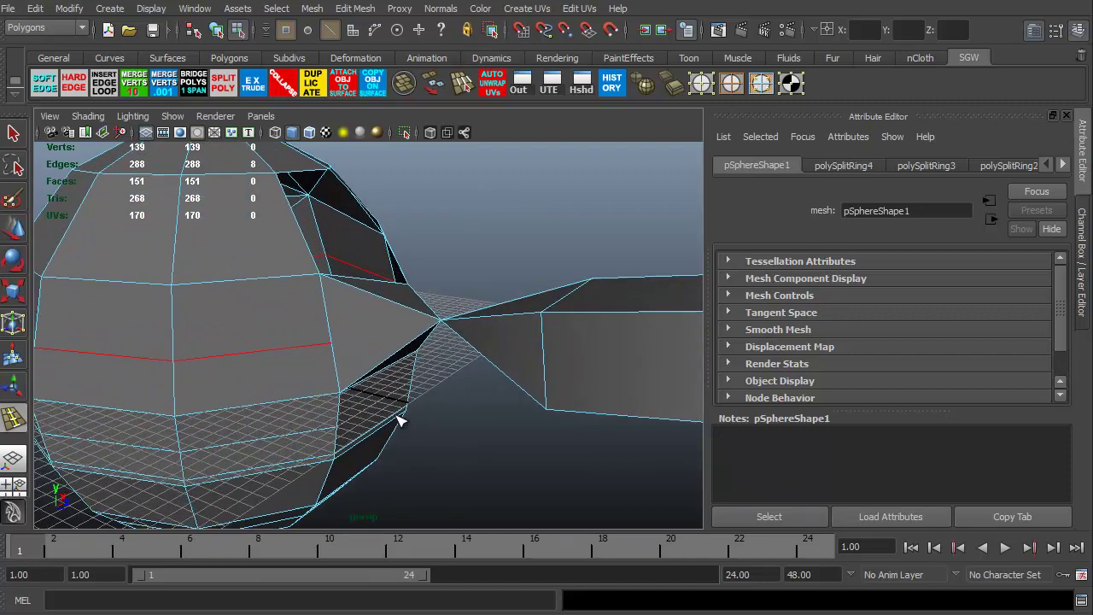
left_click(224, 84)
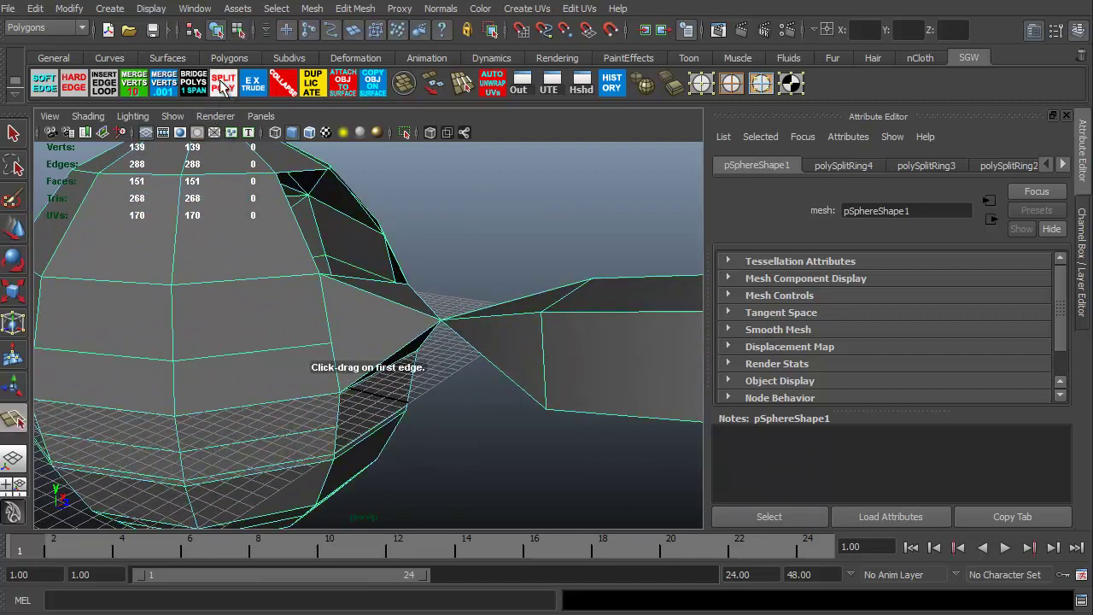
left_click(325, 309)
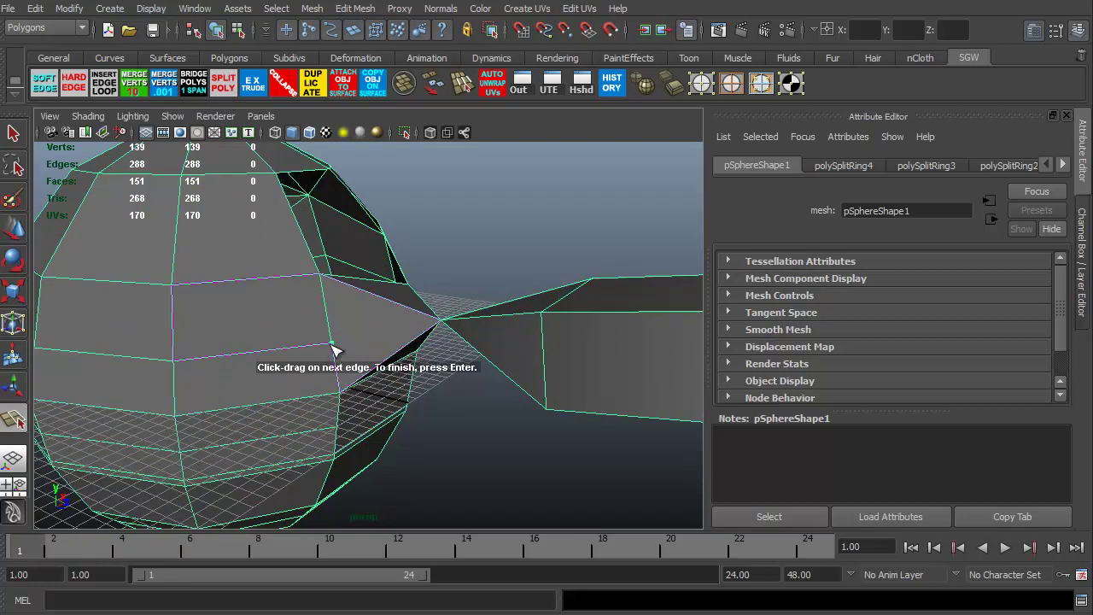
left_click_drag(383, 302, 459, 346)
key("Return")
left_click_drag(566, 431, 366, 419, "alt")
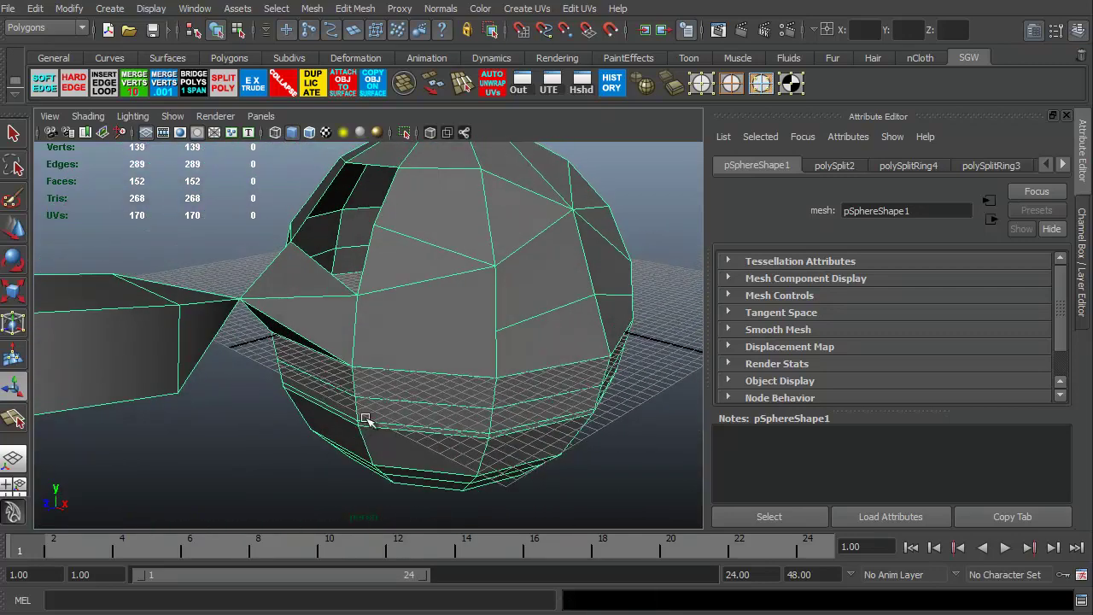
Try to split the large face on the other side of the arm, starting at the loop's other open end.
left_click(224, 85)
left_click(502, 323)
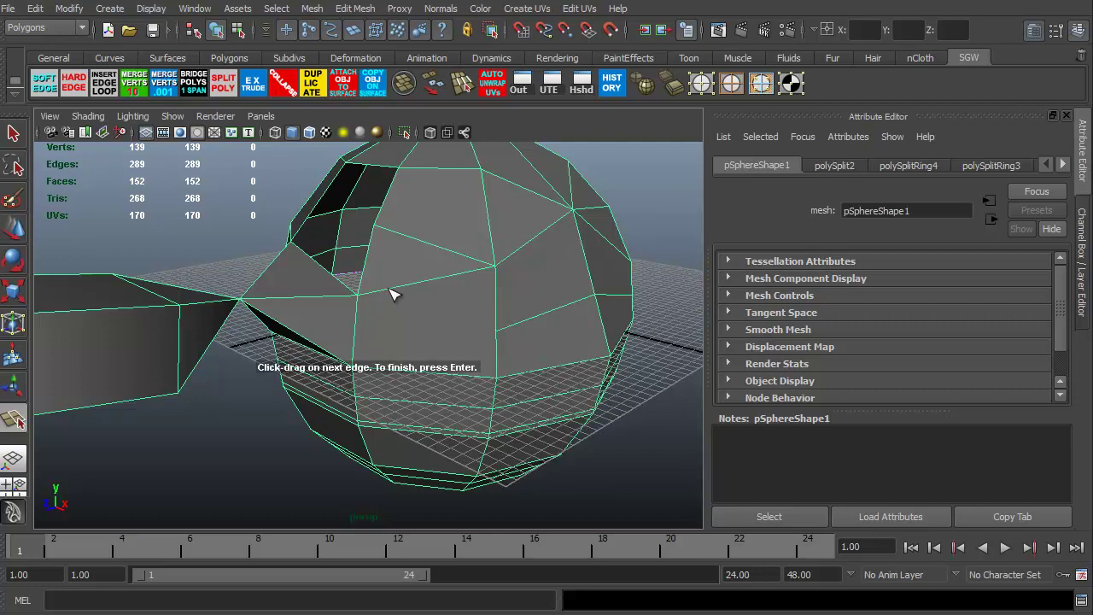
key("Return")
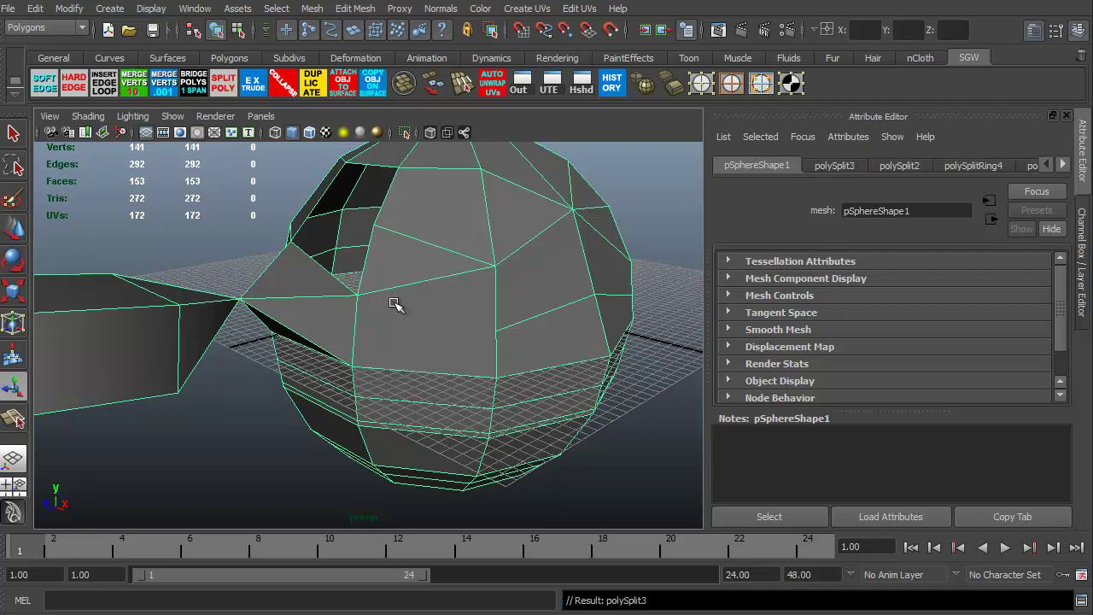
Split the large face from the loop's open end to its upper corner vertex nearest the arm.
left_click(223, 82)
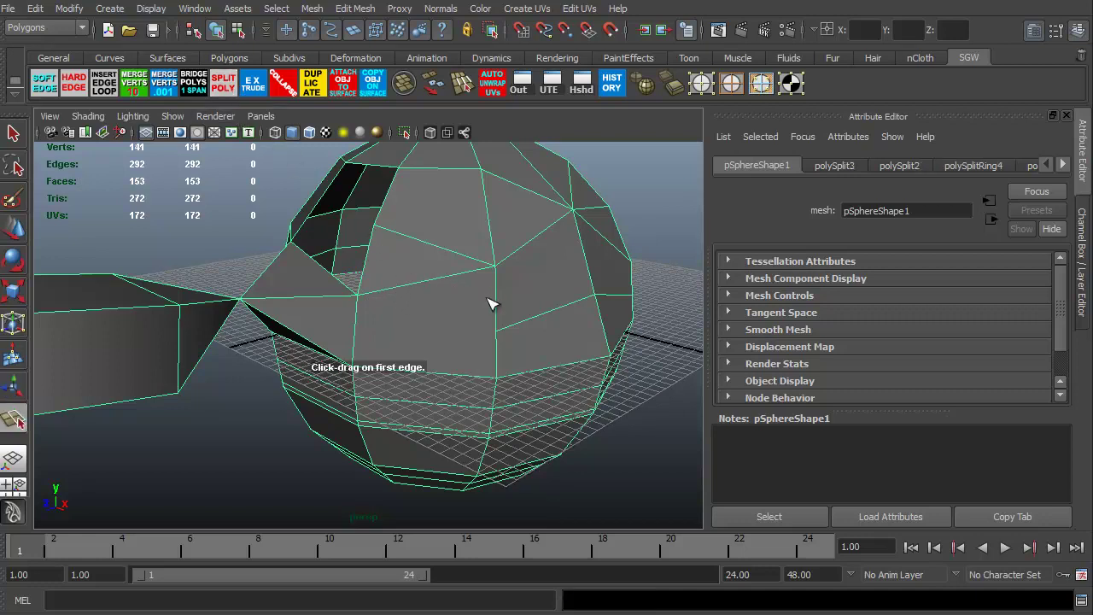
left_click(502, 337)
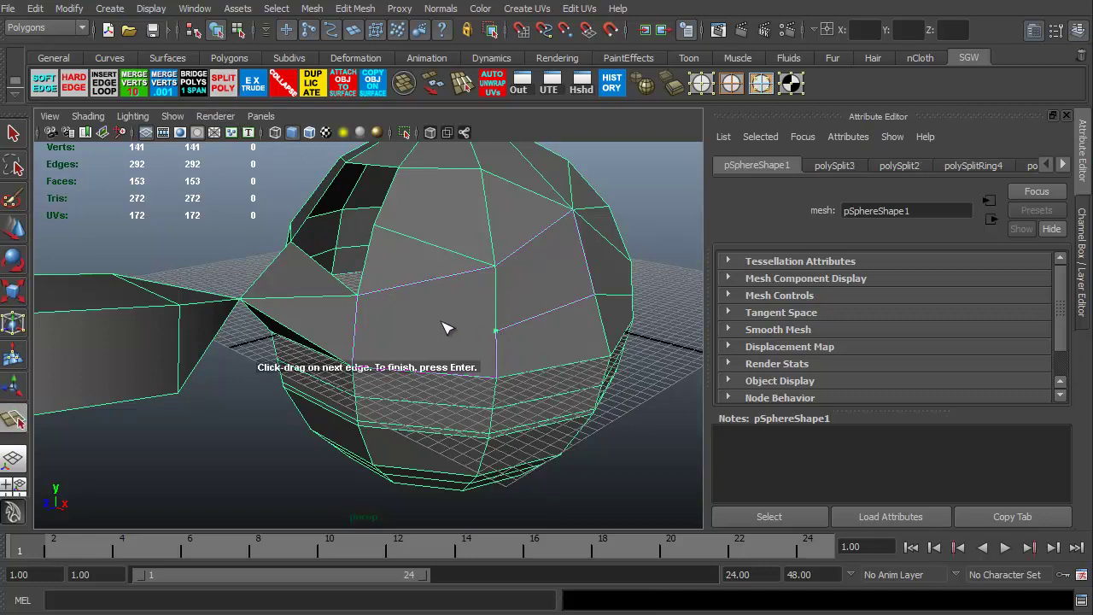
left_click_drag(395, 292, 346, 329)
key("Return")
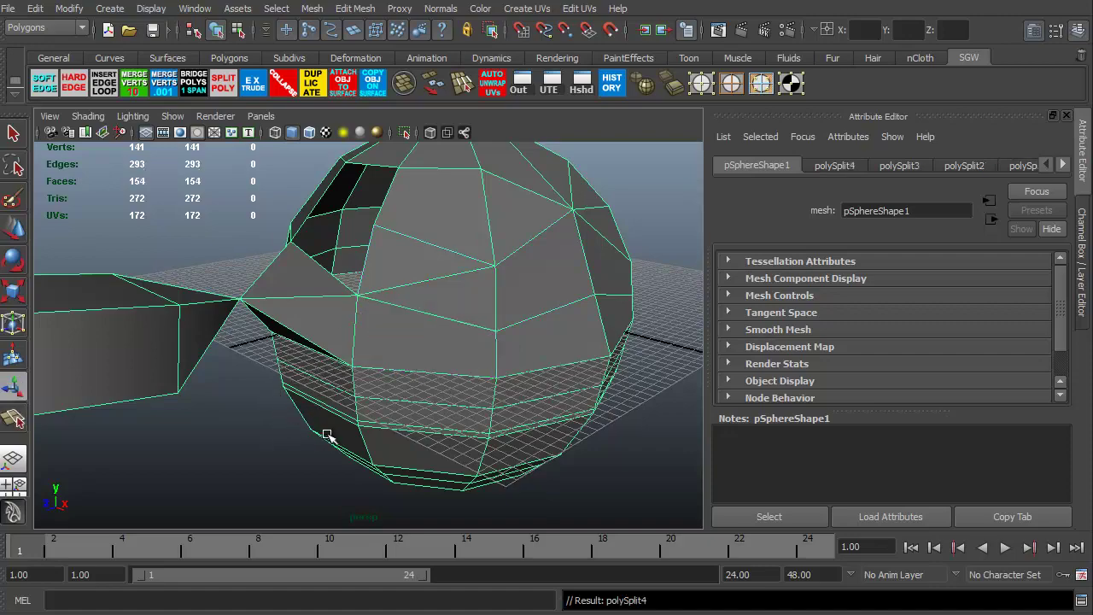
Show the standard set of polygon creation and editing tools and examine the edited mesh from several sides.
left_click_drag(327, 435, 301, 384, "alt")
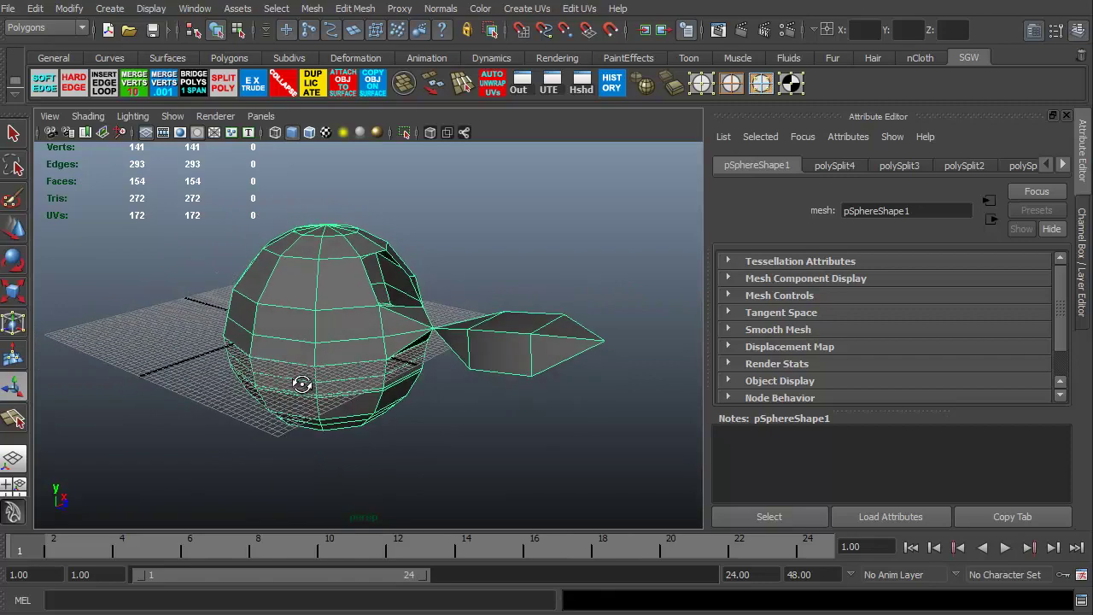
left_click(229, 57)
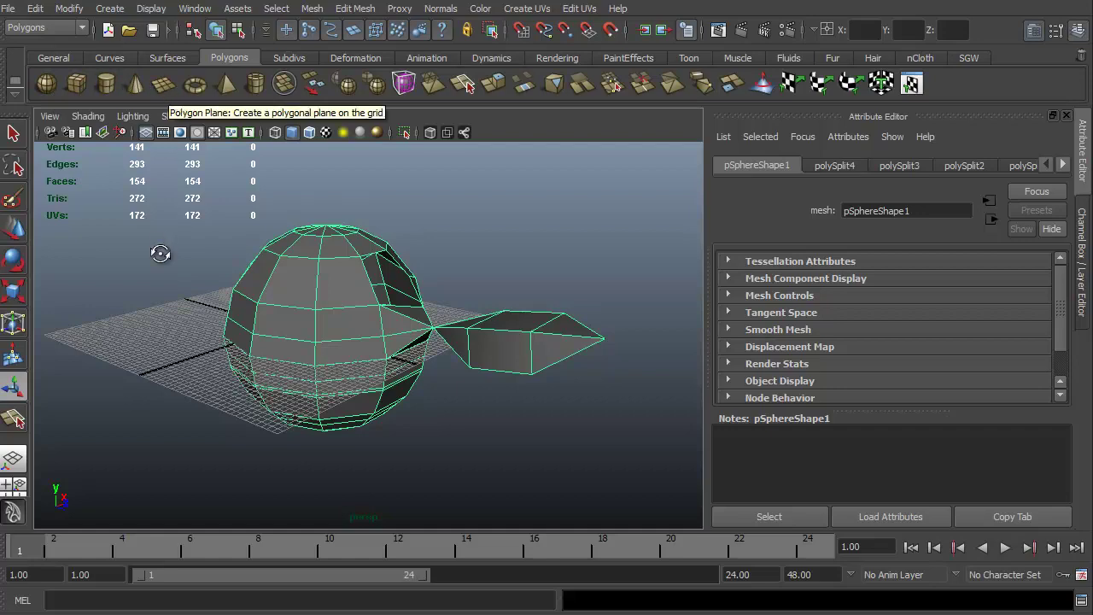
left_click_drag(159, 245, 168, 95, "alt")
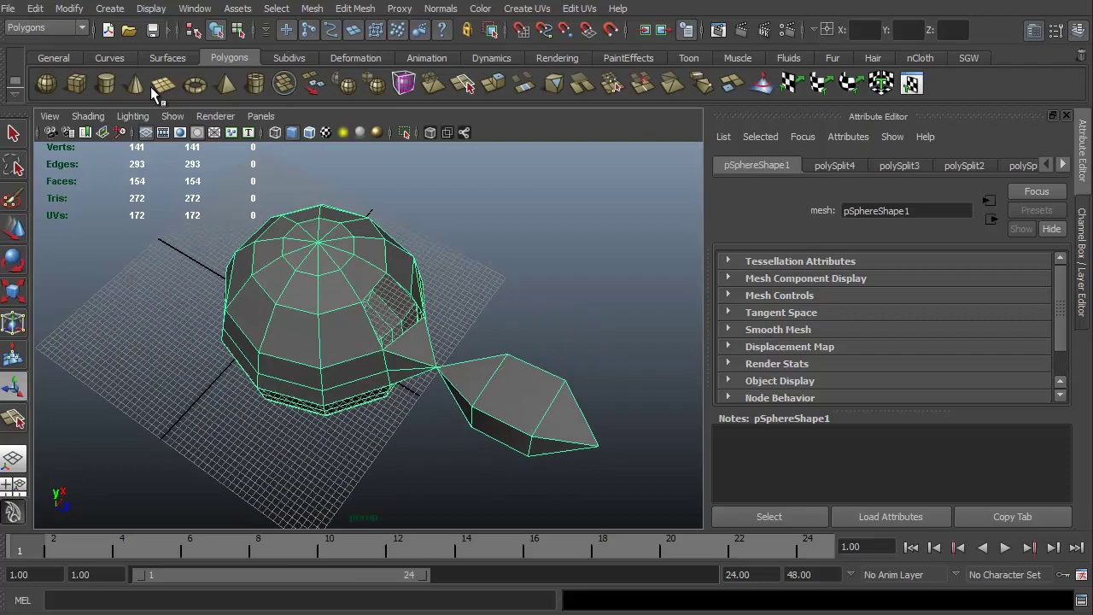
left_click_drag(186, 420, 278, 438, "alt")
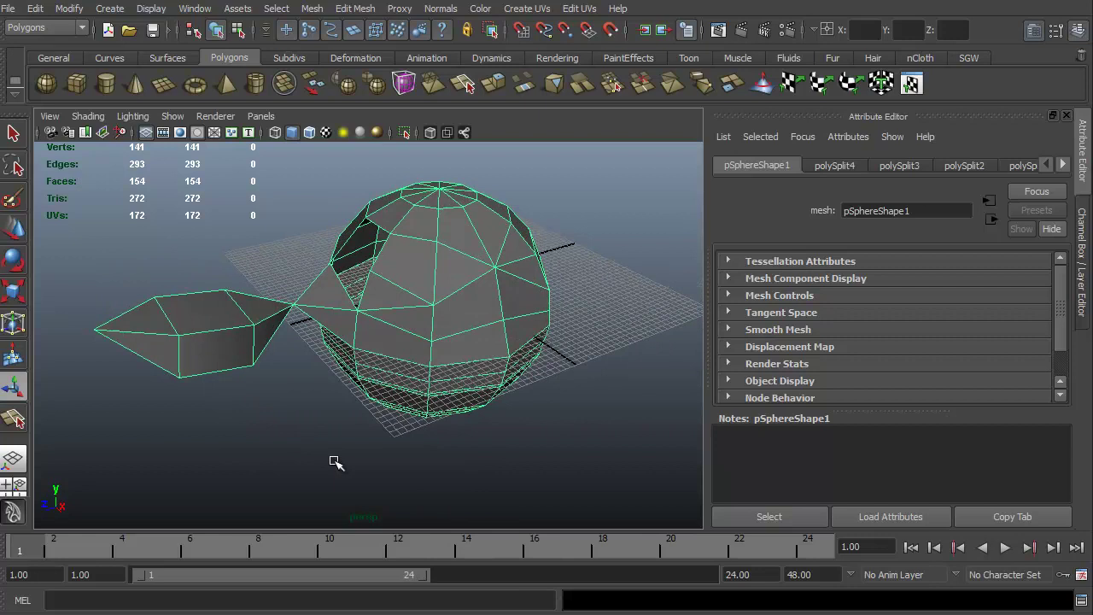